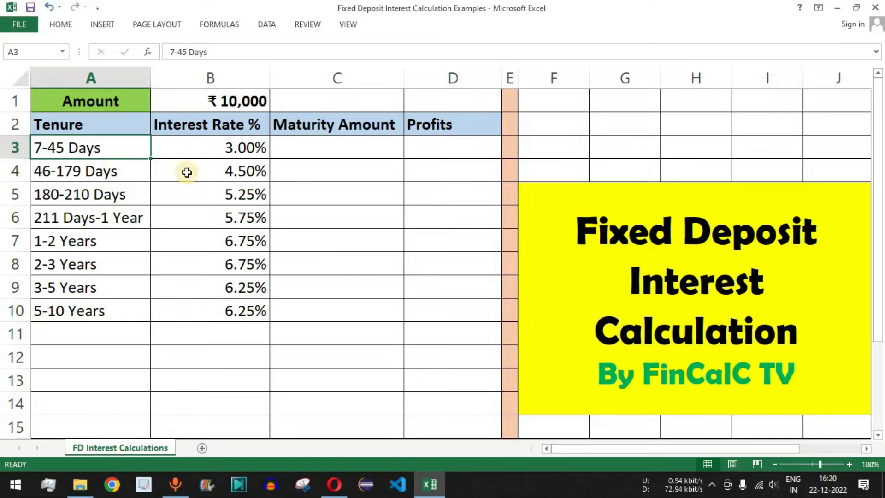
# Switch to the Opera browser and search the web for "fincalc blog"
pyautogui.click(350, 154)
pyautogui.moveTo(351, 180); pyautogui.dragTo(356, 314)
pyautogui.click(334, 483)
pyautogui.click(342, 119)
pyautogui.write('fincalc blog')
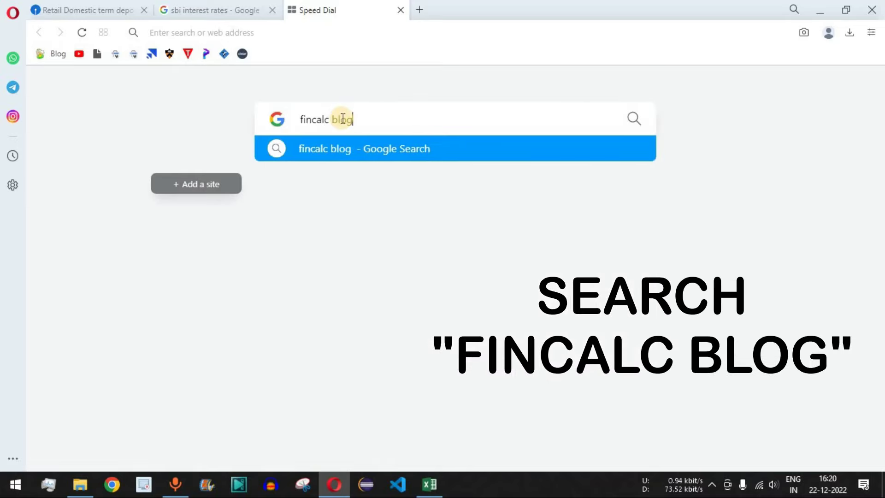
pyautogui.press('Return')
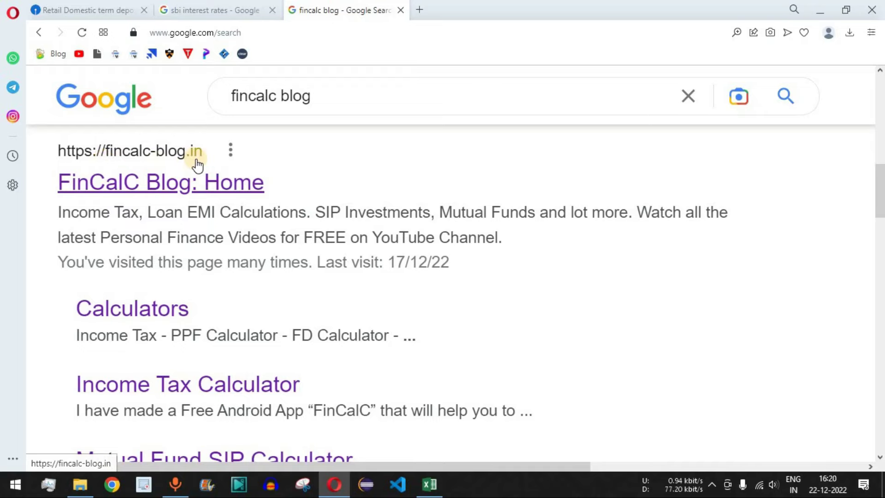
# Open the FinCalC Blog site and go to the FD Calculator through its Calculators page
pyautogui.click(157, 188)
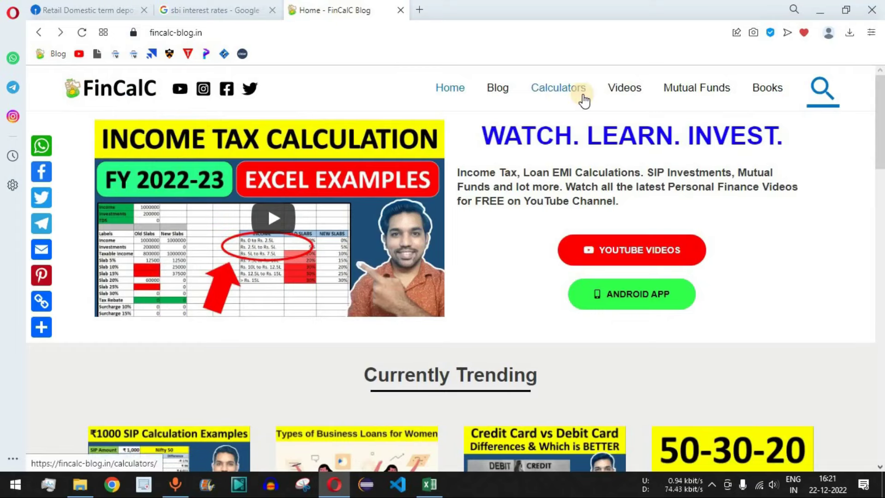
pyautogui.click(559, 90)
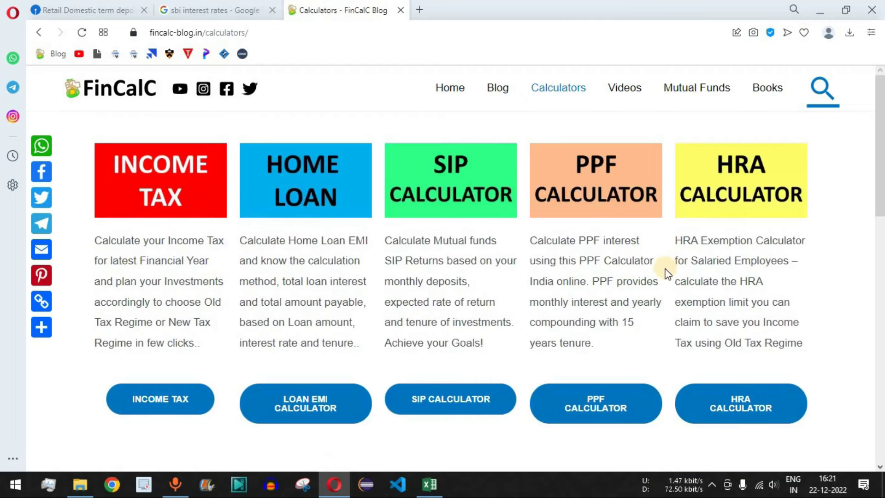
pyautogui.scroll(-5, 666, 271)
pyautogui.scroll(-4, 665, 275)
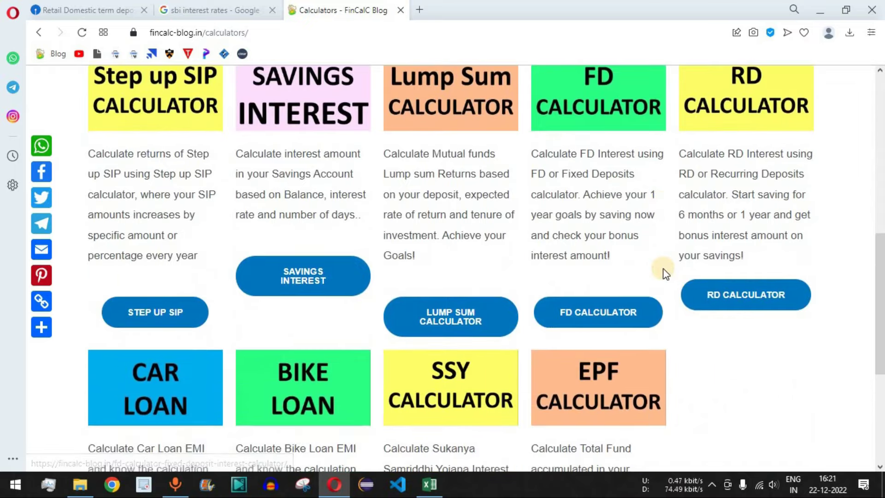
pyautogui.scroll(1, 665, 273)
pyautogui.scroll(1, 663, 271)
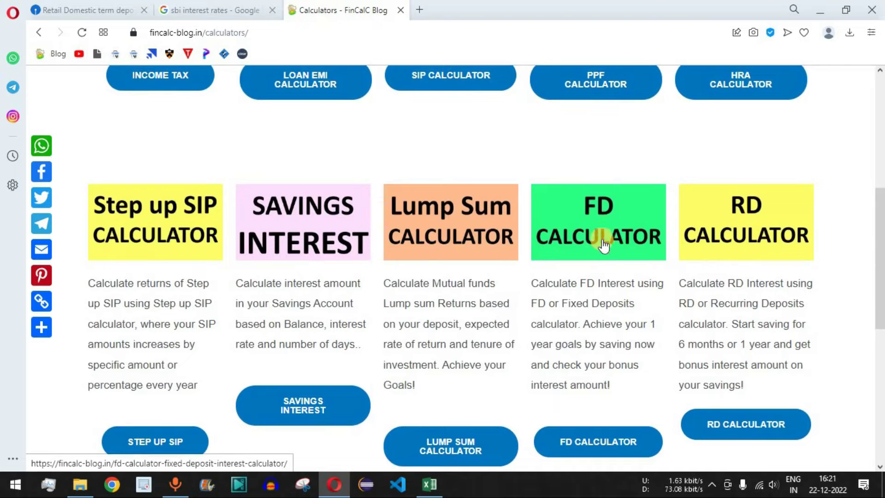
pyautogui.click(603, 222)
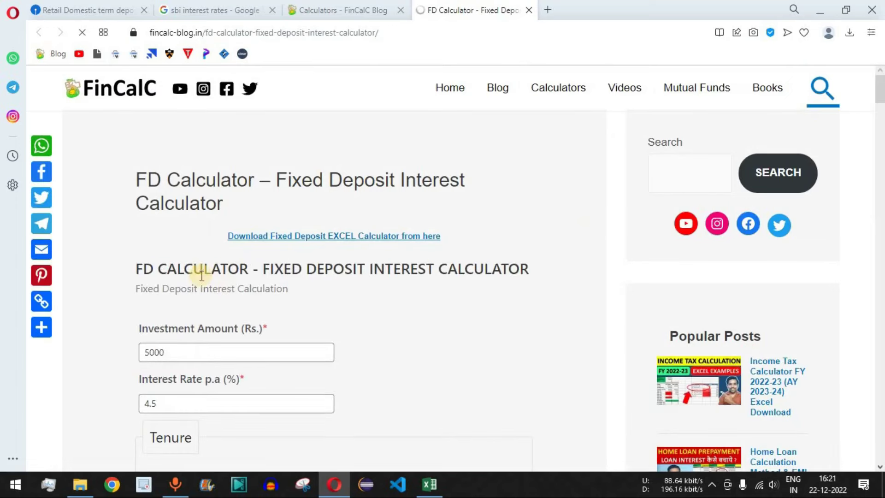
# Examine the FD calculator's title, interest rate and tenure inputs, and its interest and maturity amount outputs
pyautogui.moveTo(158, 269); pyautogui.dragTo(524, 265)
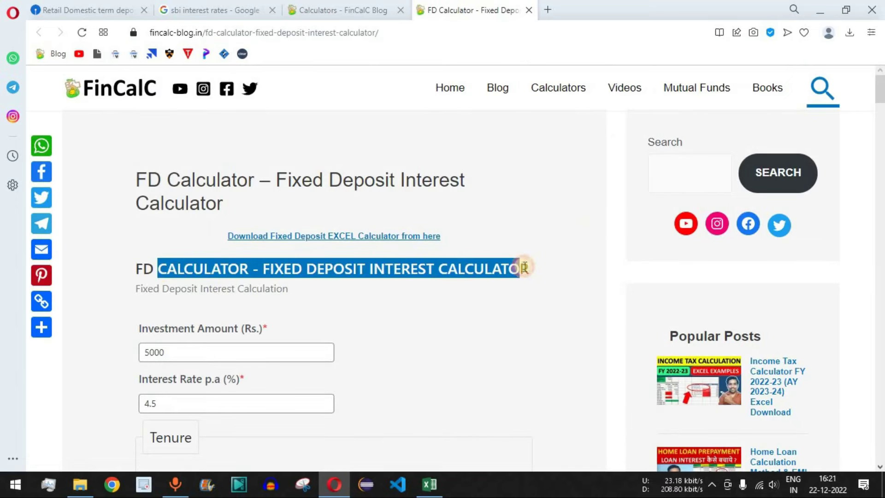
pyautogui.scroll(-4, 588, 292)
pyautogui.scroll(1, 666, 295)
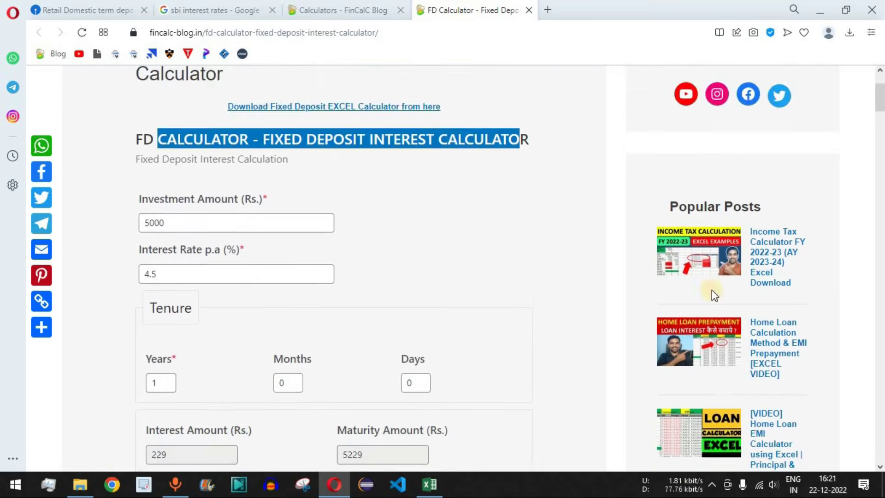
pyautogui.click(880, 466)
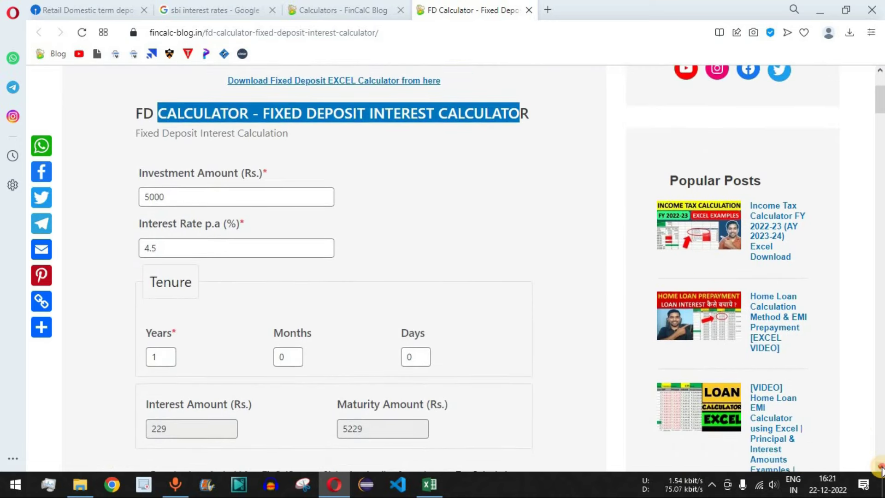
pyautogui.click(880, 466)
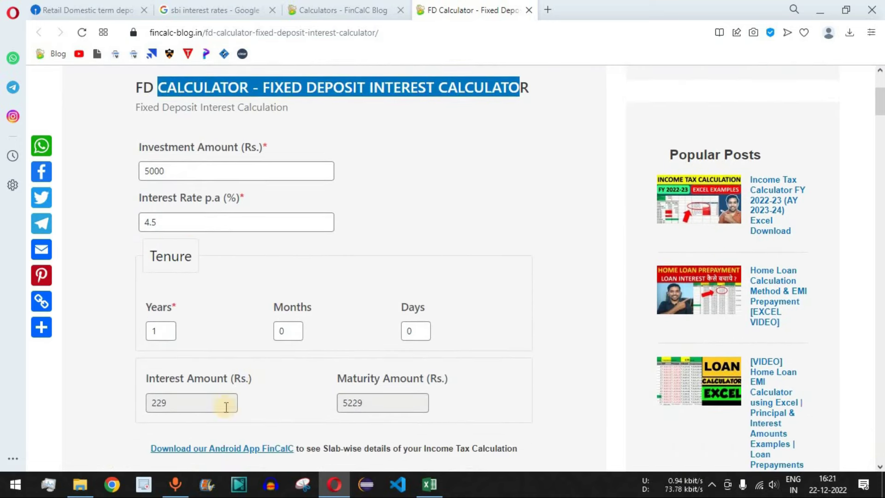
pyautogui.moveTo(173, 404); pyautogui.dragTo(145, 404)
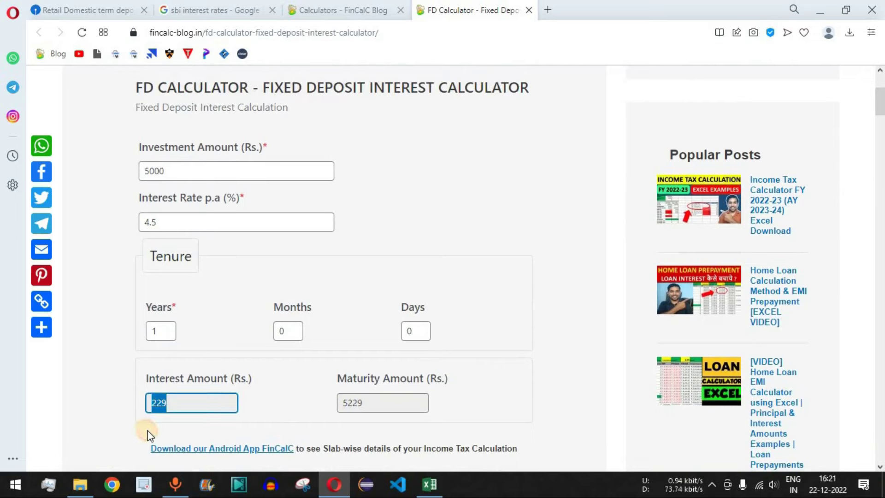
pyautogui.moveTo(362, 405); pyautogui.dragTo(328, 402)
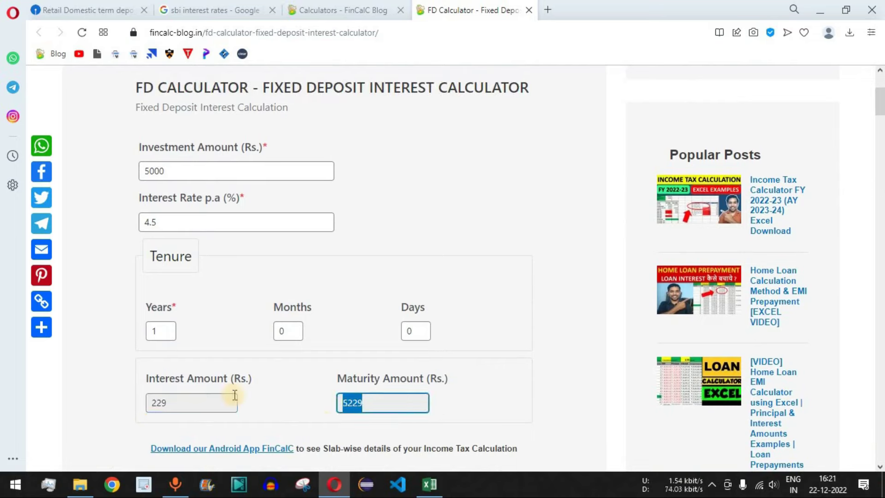
pyautogui.click(249, 302)
pyautogui.moveTo(163, 228); pyautogui.dragTo(148, 222)
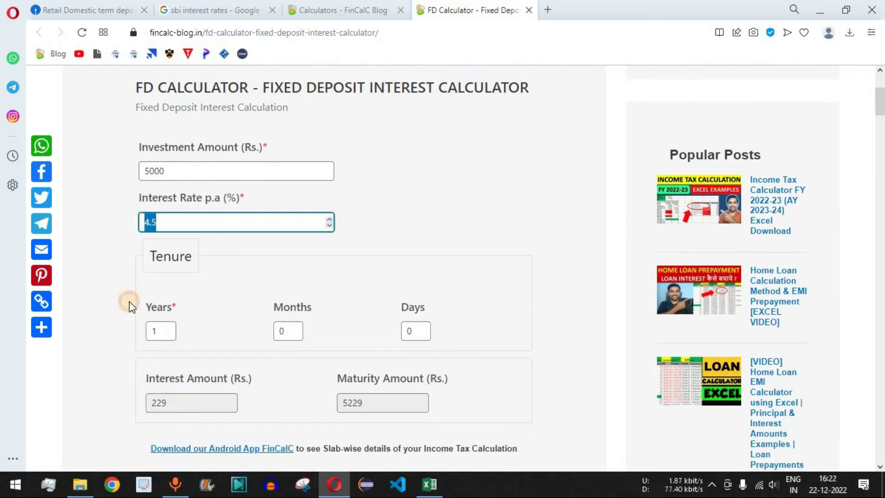
pyautogui.moveTo(155, 256); pyautogui.dragTo(191, 257)
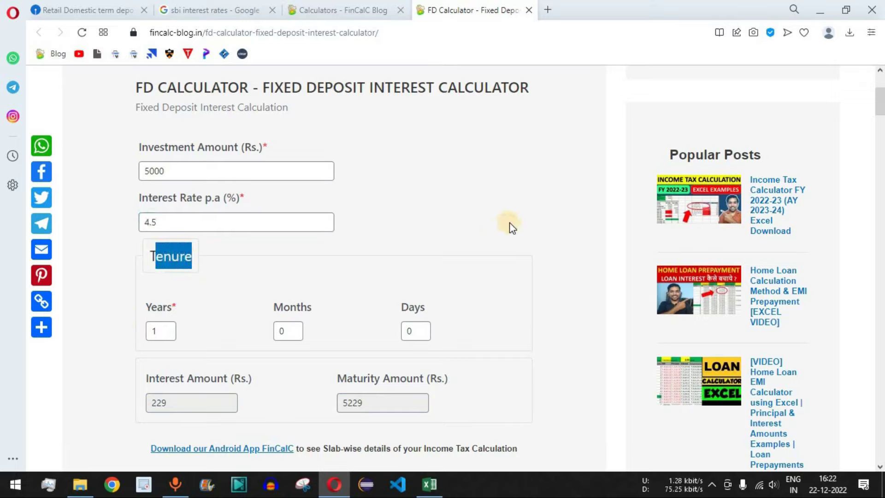
pyautogui.click(539, 232)
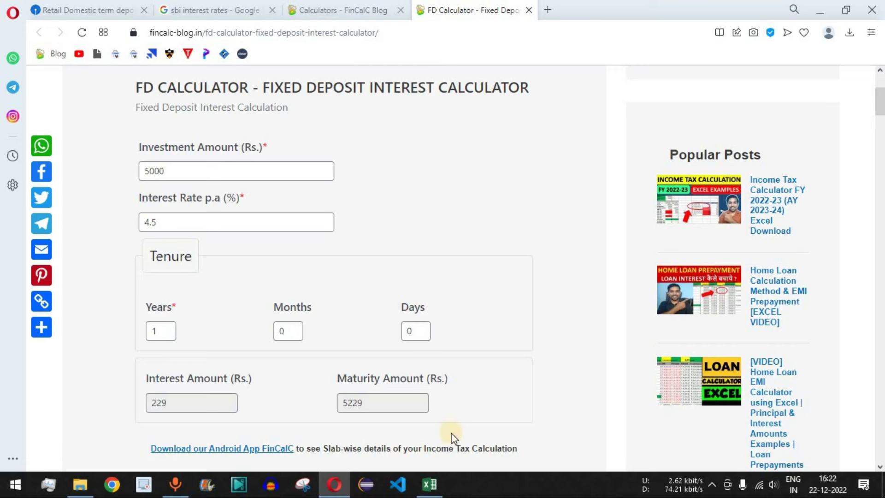
# Switch to the Excel workbook and review the 7-45 Days tenure and the interest rates in B3:B10
pyautogui.click(442, 486)
pyautogui.click(87, 152)
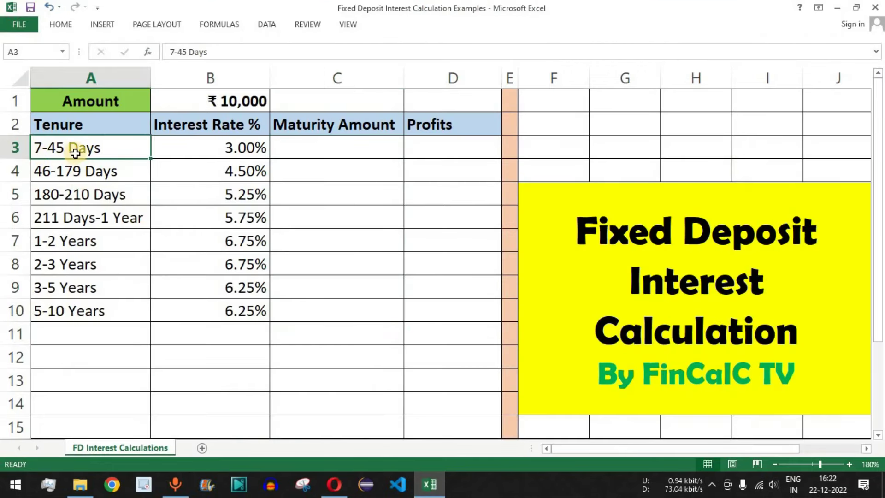
pyautogui.click(240, 154)
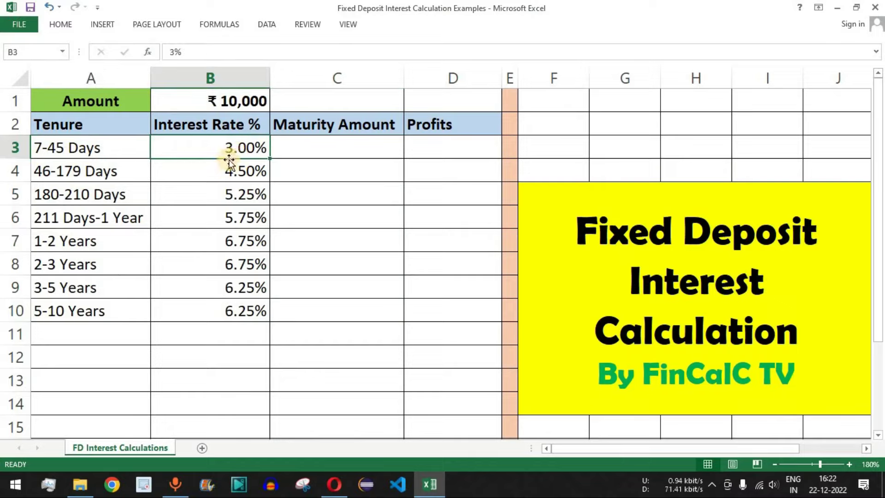
pyautogui.moveTo(239, 150); pyautogui.dragTo(229, 310)
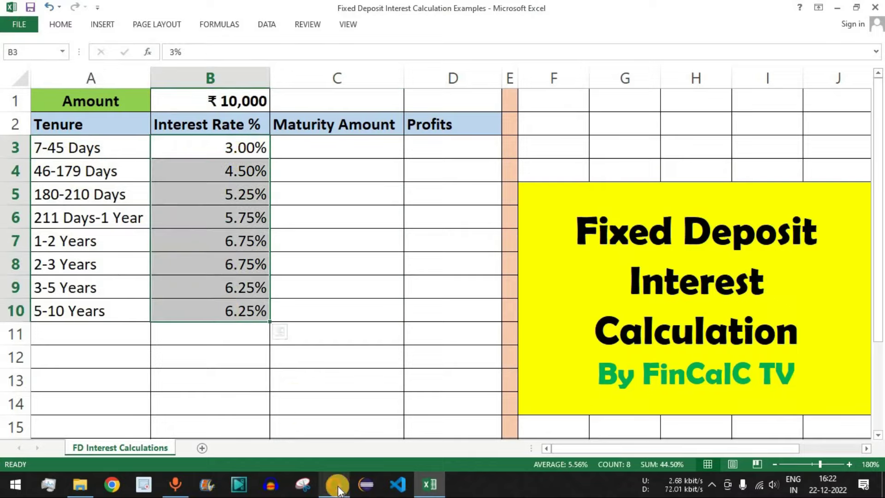
# Switch to Opera and examine the tenors and revised public rates on SBI's retail domestic term deposits page
pyautogui.click(334, 484)
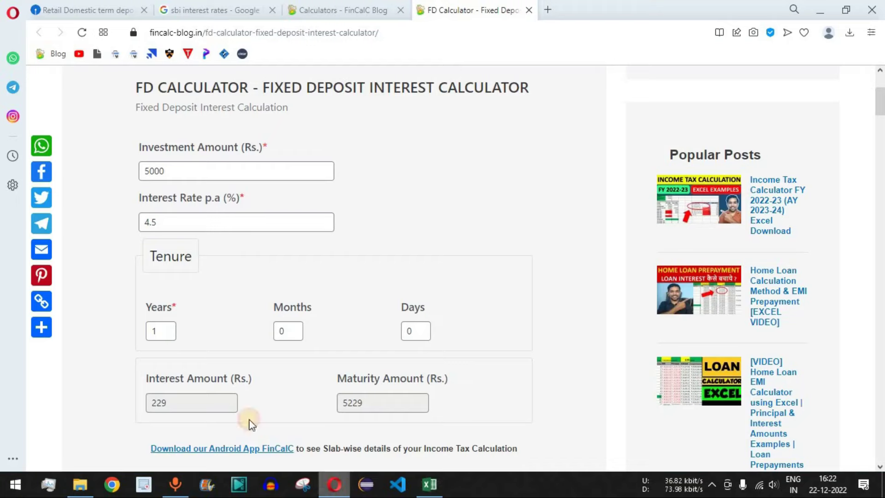
pyautogui.click(95, 11)
pyautogui.moveTo(415, 159)
pyautogui.scroll(-3, 418, 222)
pyautogui.moveTo(223, 245); pyautogui.dragTo(261, 260)
pyautogui.moveTo(396, 252); pyautogui.dragTo(410, 253)
pyautogui.click(446, 263)
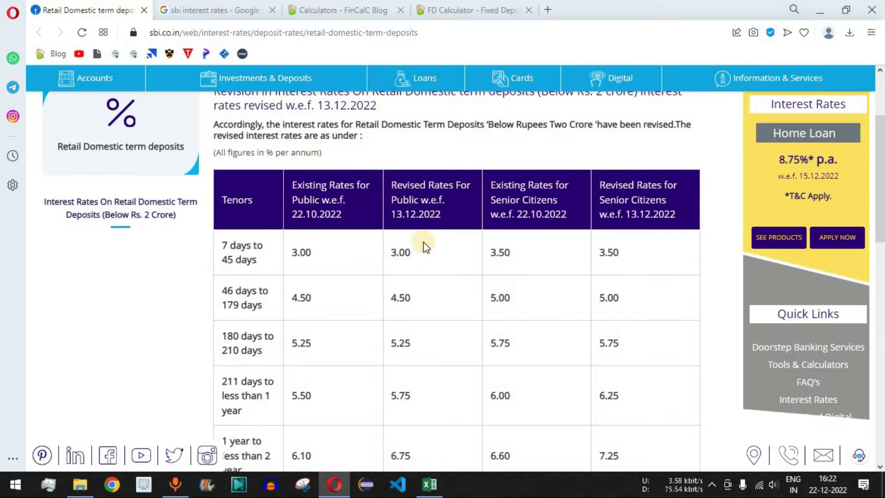
pyautogui.scroll(-1, 425, 247)
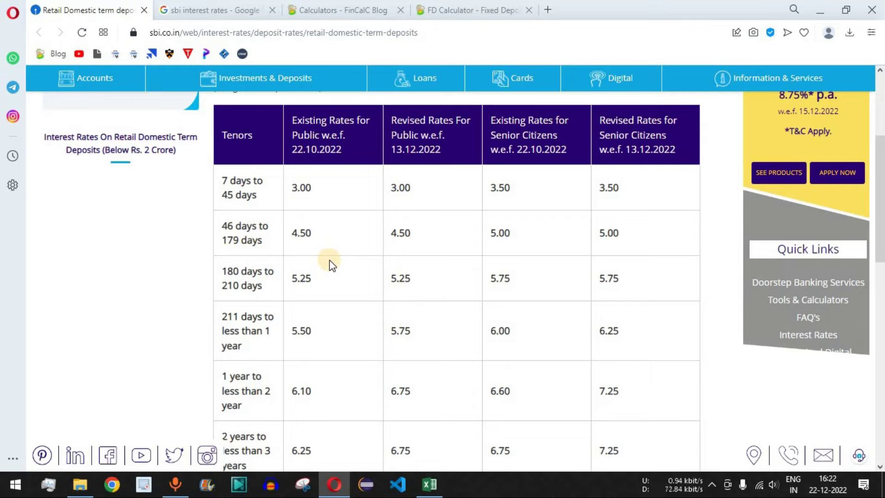
pyautogui.click(444, 37)
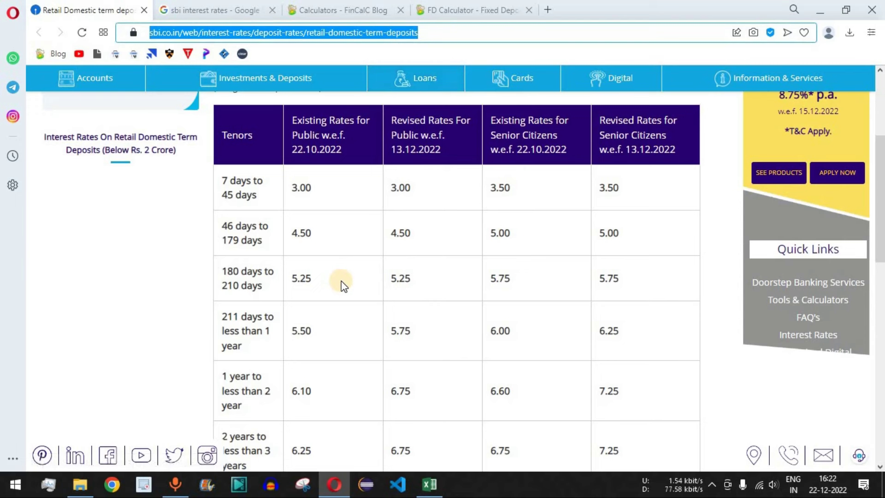
# Return to the Excel workbook and check the deposit amount in B1 and the interest rate for the 7-45 Days tenure
pyautogui.click(429, 483)
pyautogui.click(75, 148)
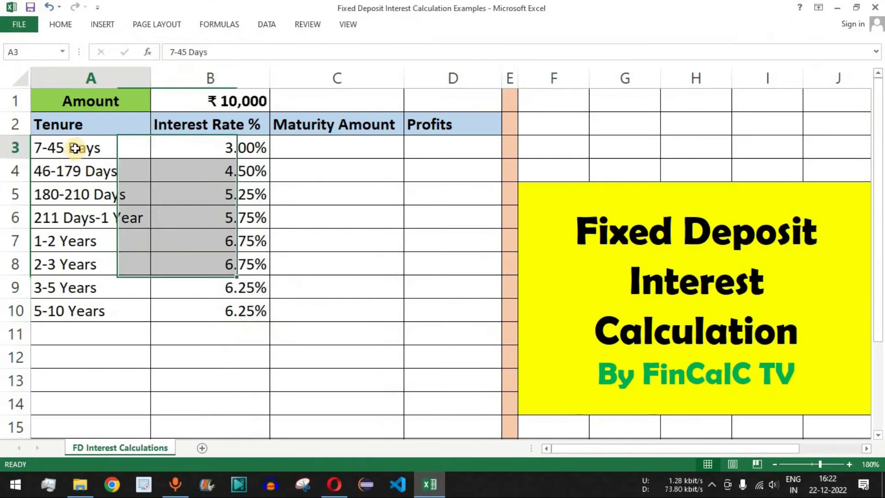
pyautogui.click(236, 151)
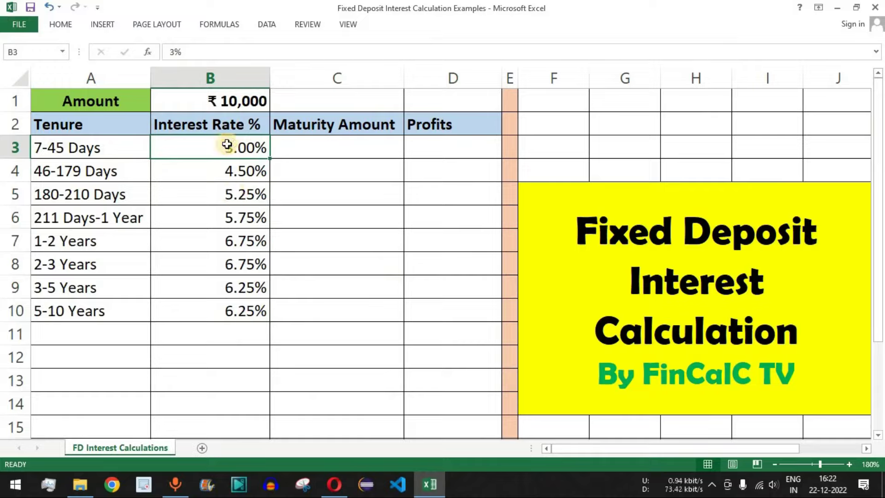
pyautogui.click(251, 100)
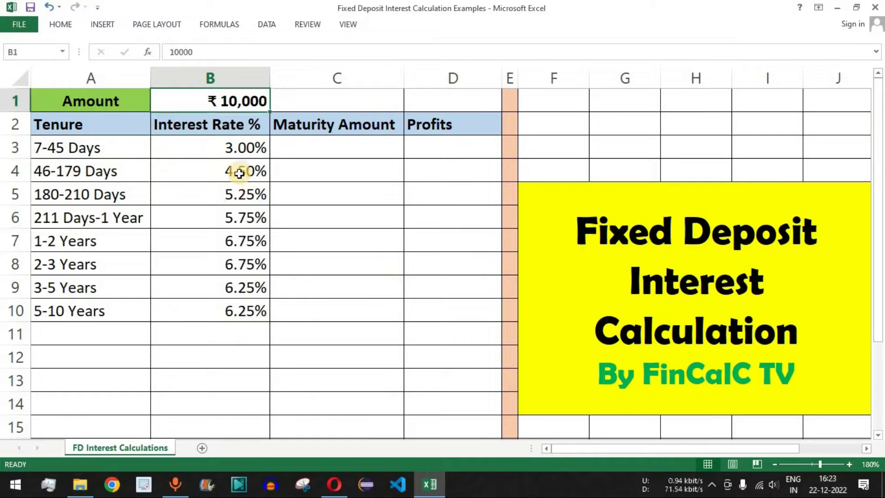
pyautogui.click(237, 148)
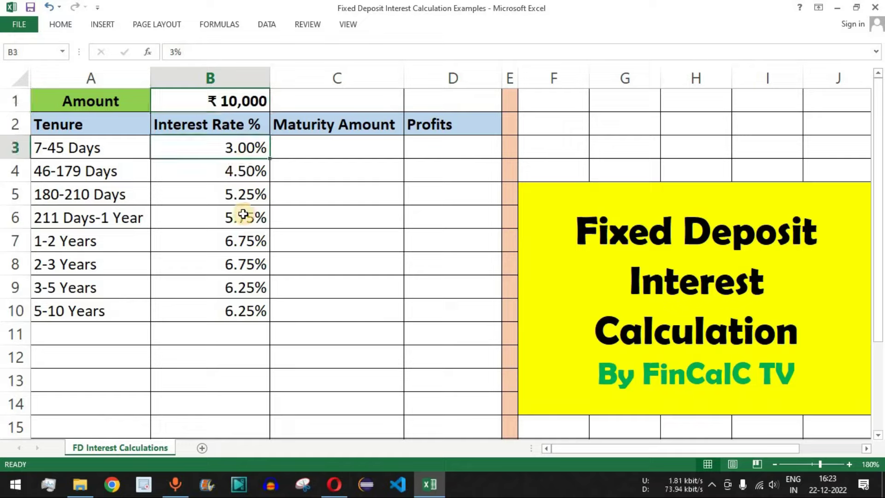
pyautogui.click(82, 149)
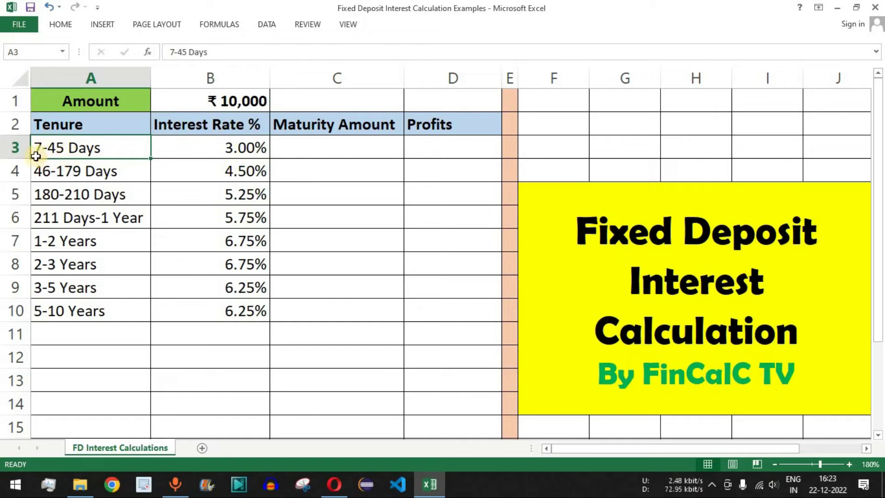
# Switch to the FD Calculator page in Opera and set the investment amount to 10000 and the annual interest rate to 3%
pyautogui.click(334, 489)
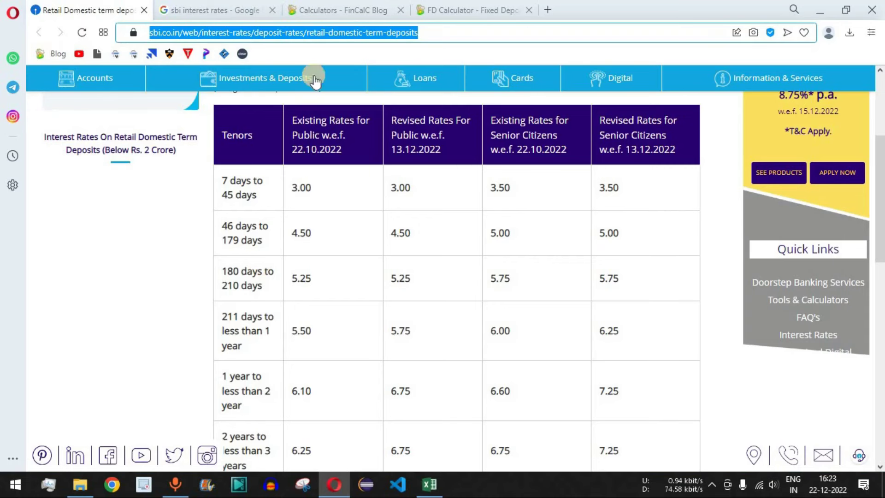
pyautogui.click(455, 11)
pyautogui.doubleClick(154, 171)
pyautogui.write('10000')
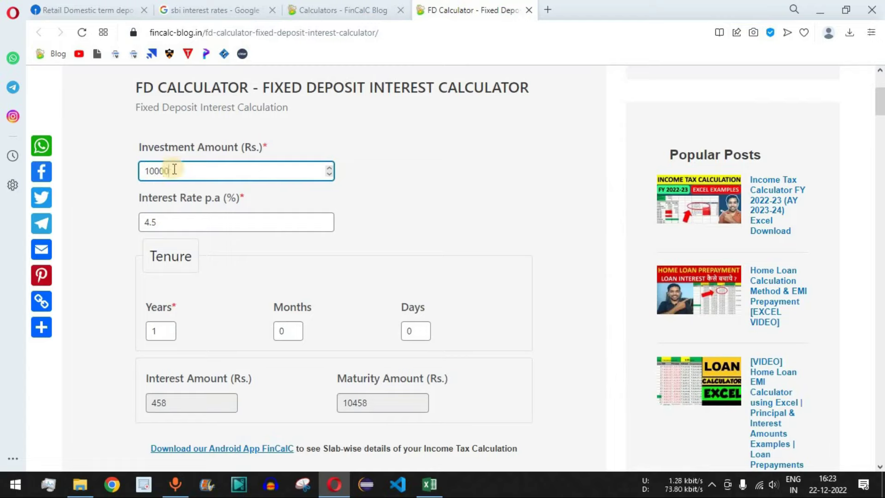
pyautogui.moveTo(166, 220); pyautogui.dragTo(133, 220)
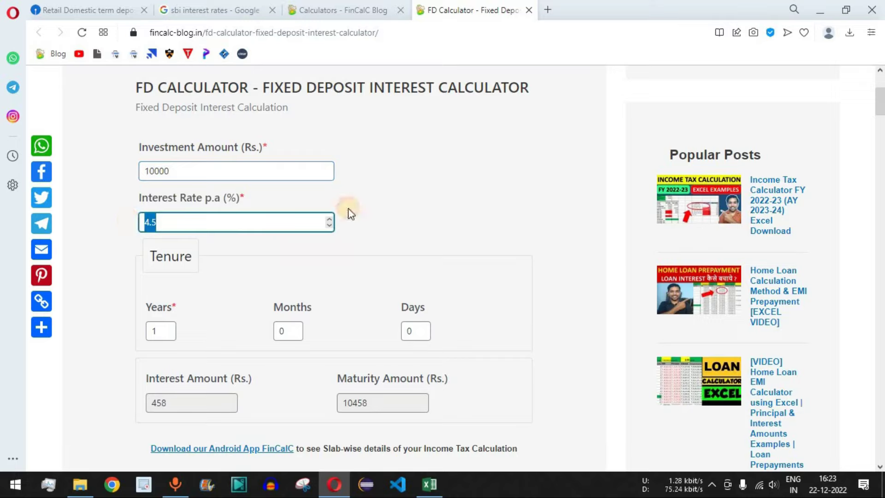
pyautogui.write('3')
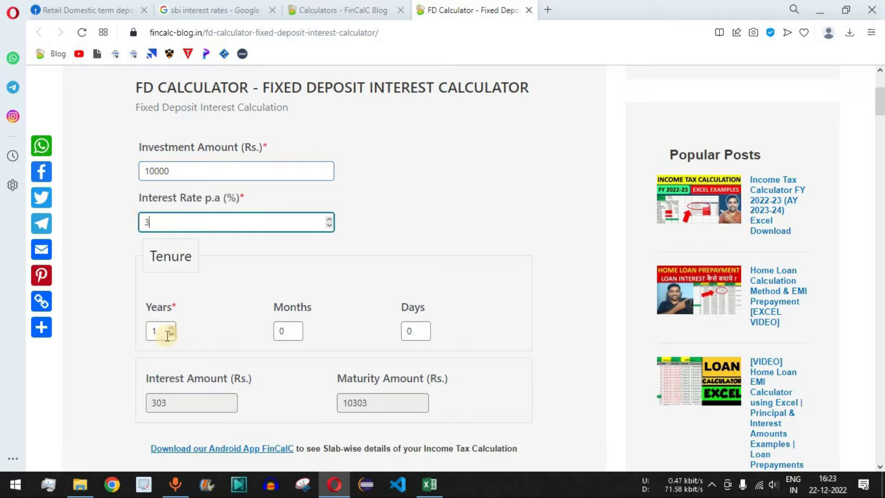
# Set the calculator's deposit tenure to 0 years and 7 days
pyautogui.click(171, 335)
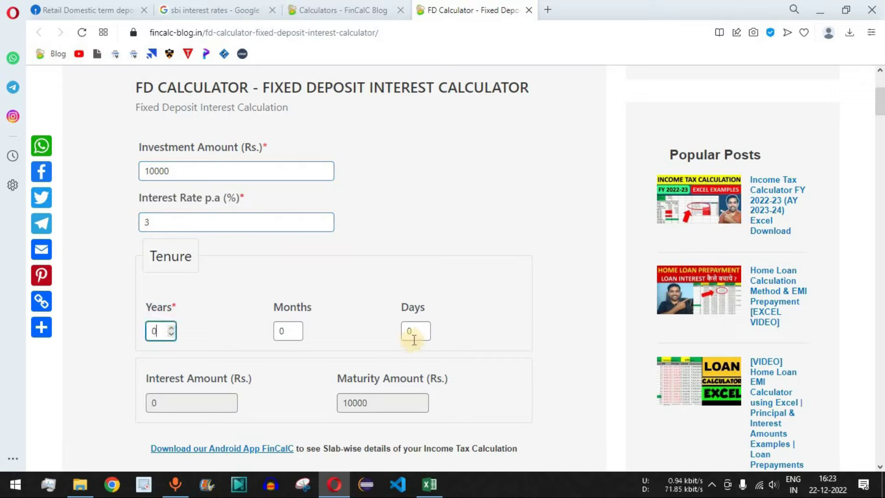
pyautogui.moveTo(415, 331); pyautogui.dragTo(396, 330)
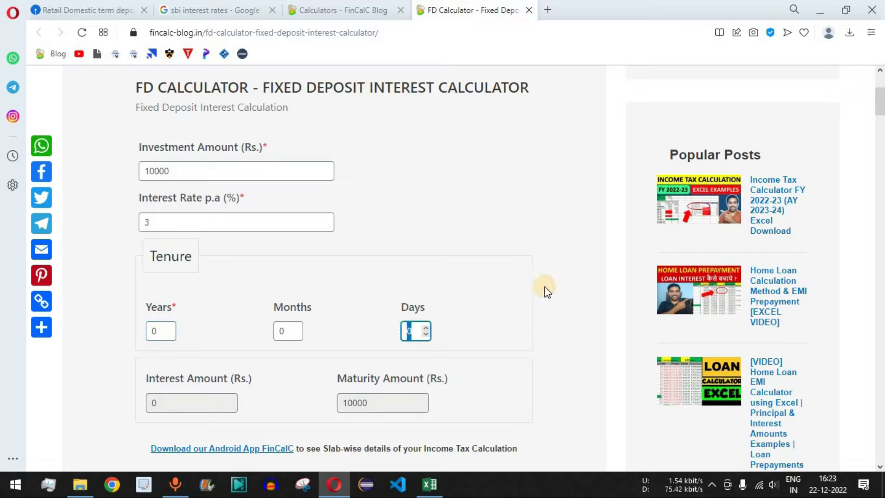
pyautogui.write('7')
pyautogui.click(563, 290)
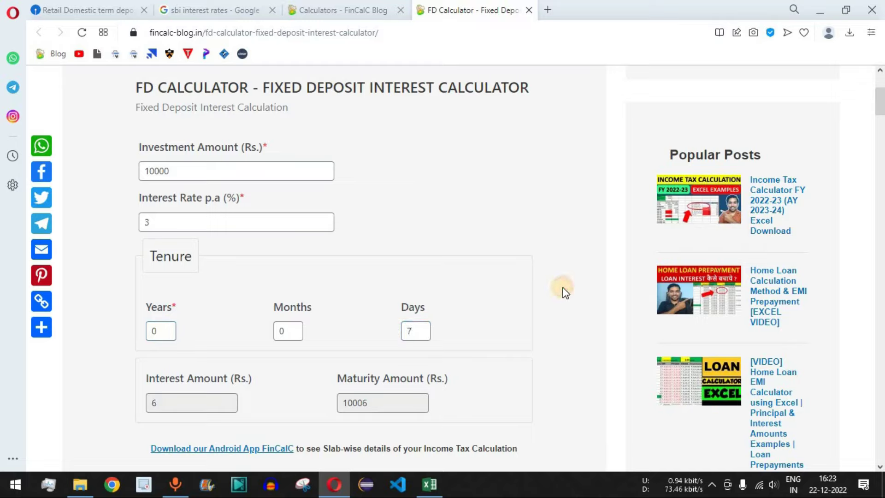
# Copy the maturity amount from the FD Calculator and paste it into C3 of the Excel sheet for the 7-45 Days tenure
pyautogui.moveTo(357, 378); pyautogui.dragTo(378, 408)
pyautogui.doubleClick(378, 408)
pyautogui.hotkey('ctrl', 'c')
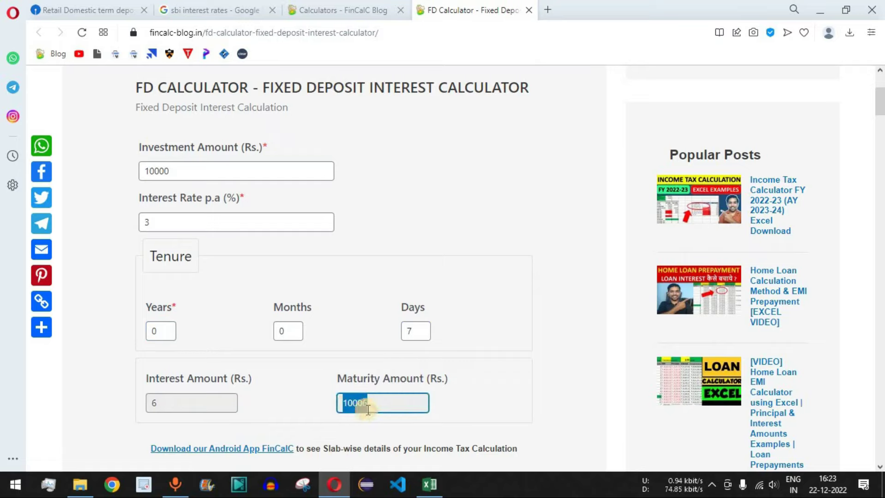
pyautogui.hotkey('alt', 'Tab')
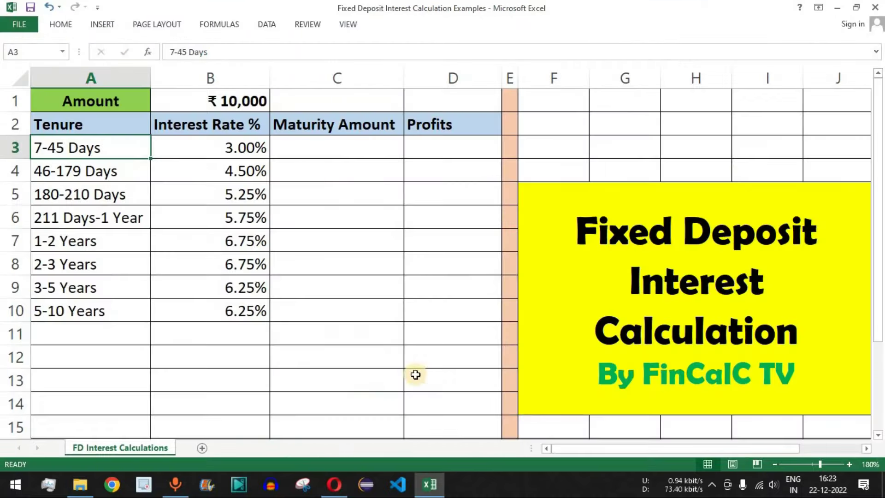
pyautogui.click(355, 158)
pyautogui.hotkey('ctrl', 'v')
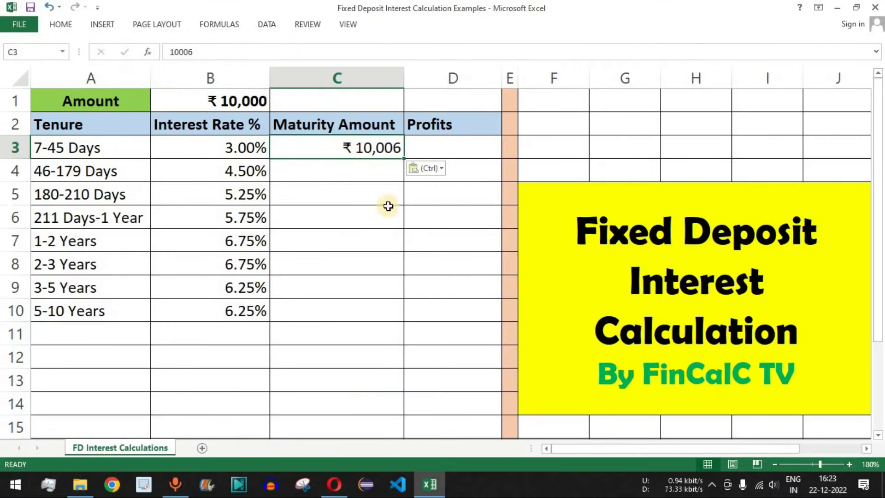
# Enter the profit formula =C3-$B$1 in D3 and check it against the 7-45 Days tenure
pyautogui.click(461, 150)
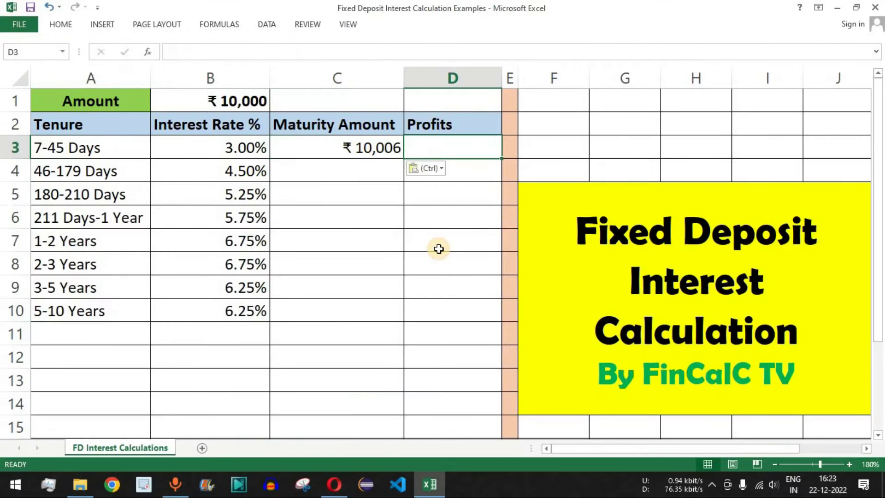
pyautogui.write('=')
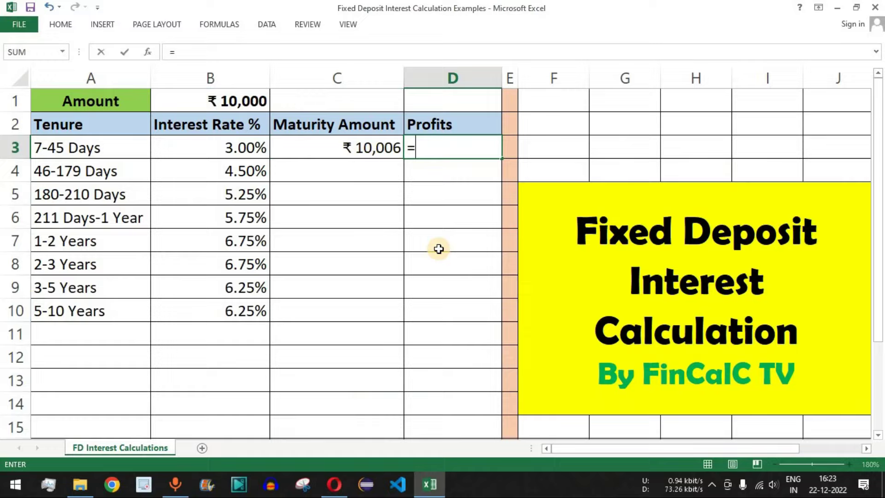
pyautogui.click(375, 148)
pyautogui.write('-')
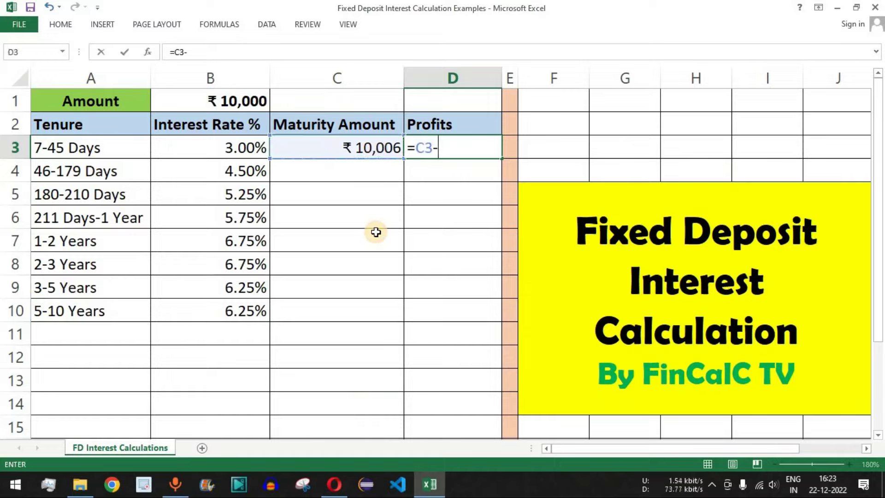
pyautogui.click(235, 99)
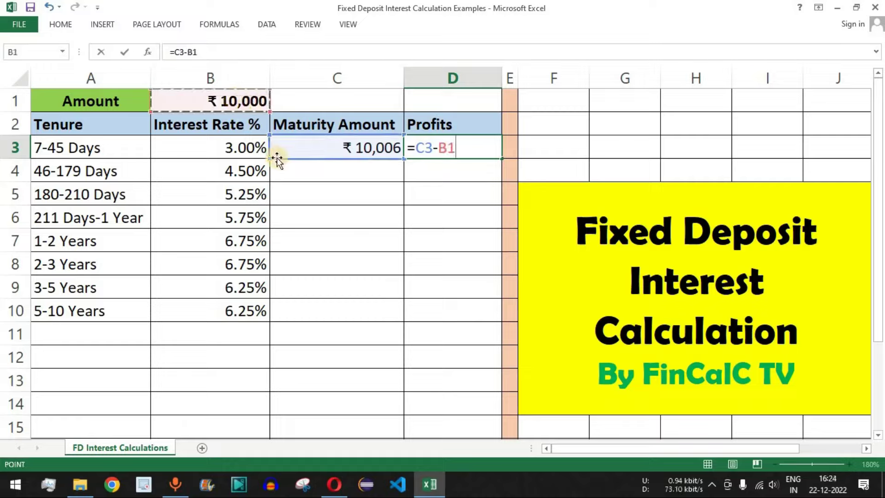
pyautogui.press('F4')
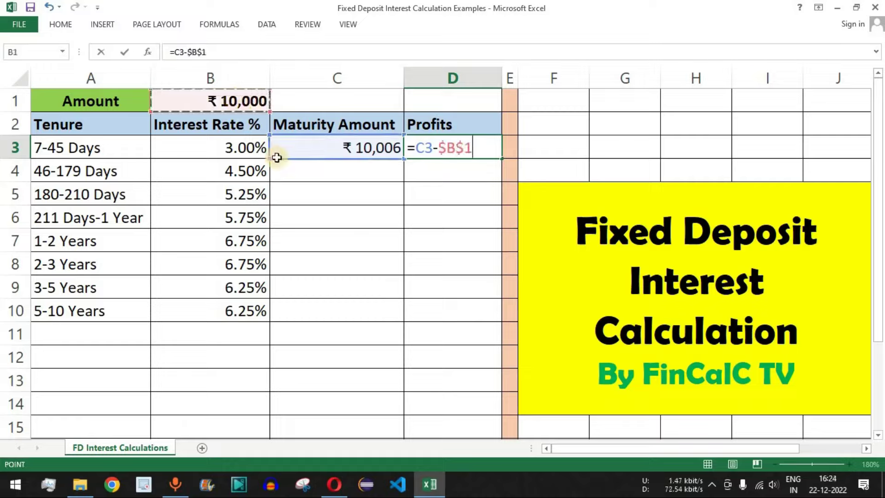
pyautogui.press('Return')
pyautogui.click(457, 148)
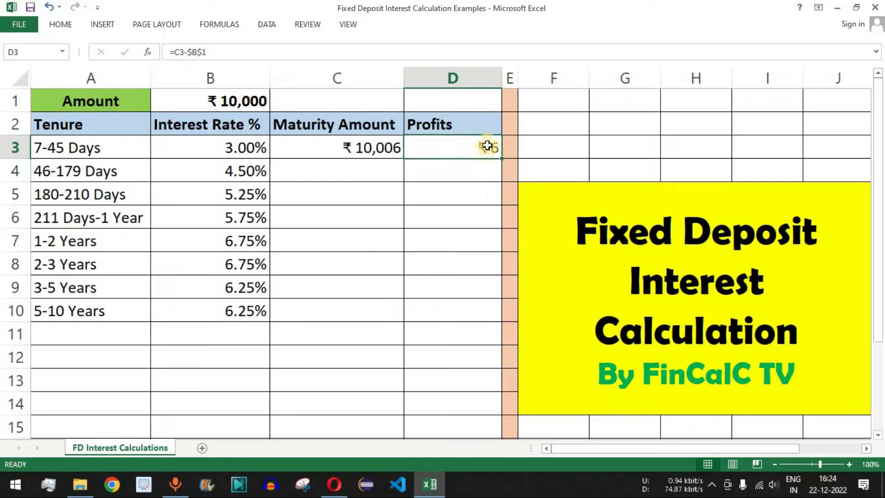
pyautogui.click(56, 147)
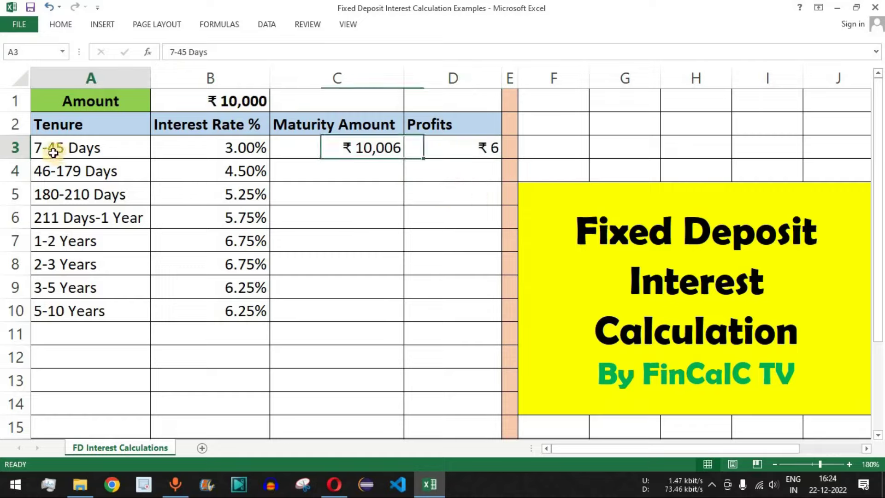
pyautogui.click(477, 146)
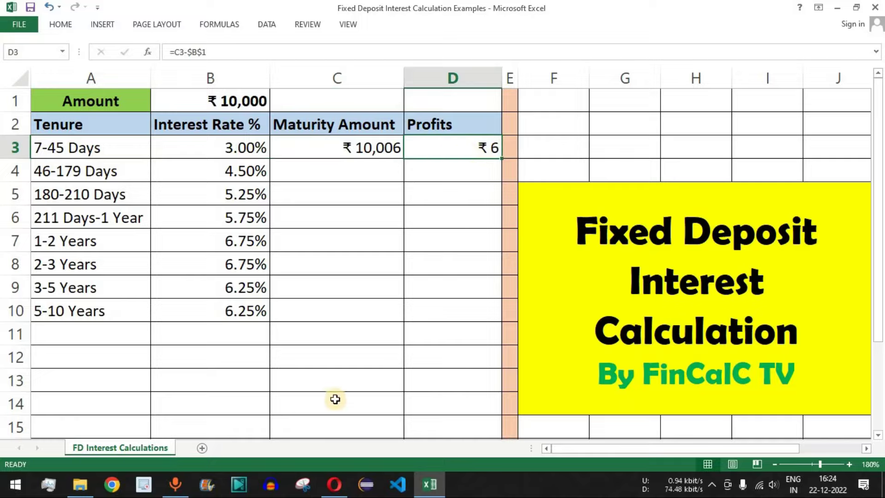
# Open the Windows Calculator and enter 3 ÷ 365 to derive the daily interest rate
pyautogui.press('super')
pyautogui.write('calcula')
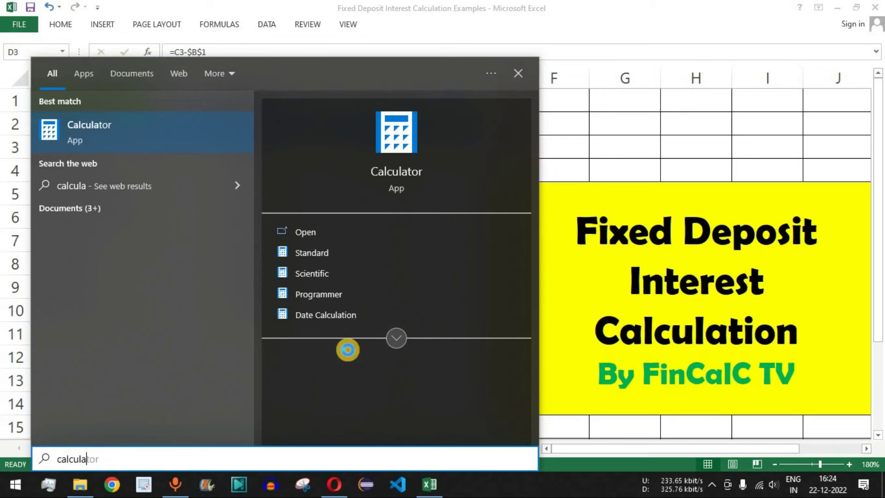
pyautogui.press('Return')
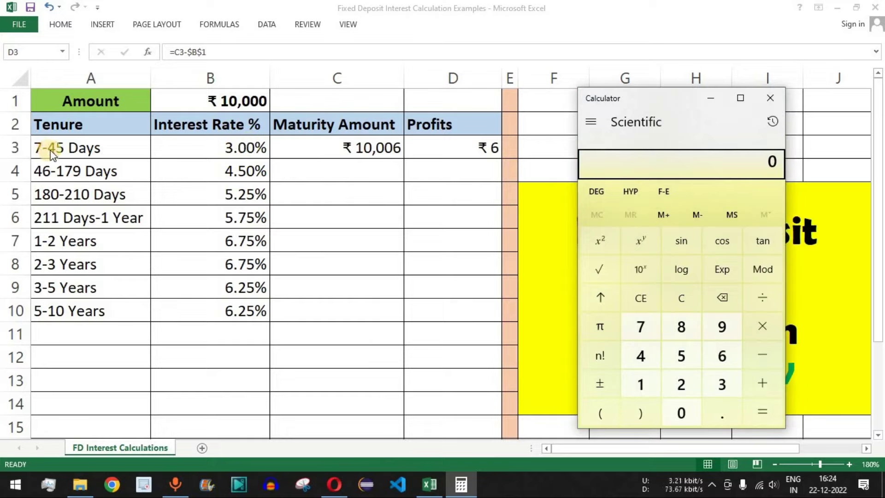
pyautogui.click(725, 382)
pyautogui.click(760, 297)
pyautogui.click(722, 384)
pyautogui.click(722, 356)
pyautogui.click(683, 356)
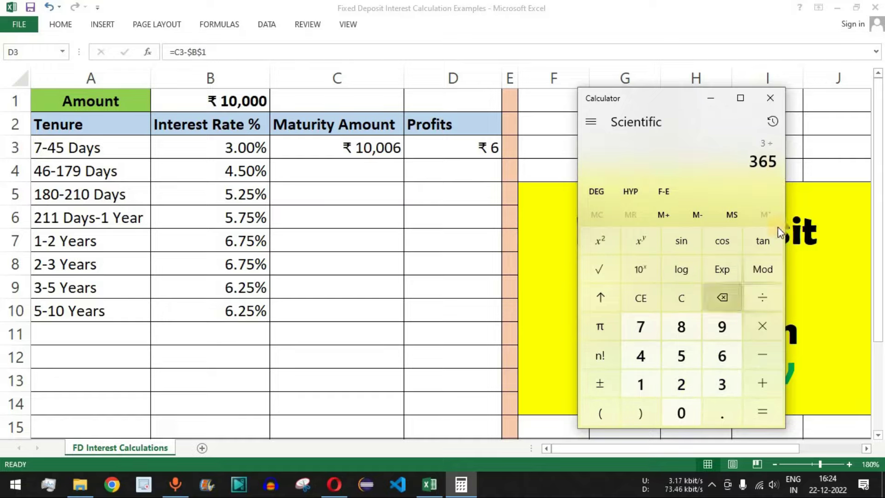
pyautogui.moveTo(750, 161); pyautogui.dragTo(780, 162)
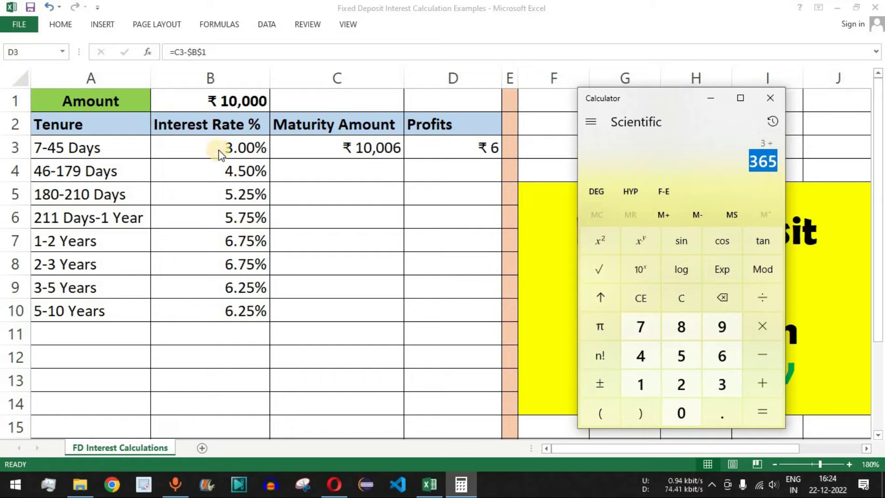
# Switch to Excel to review the annual interest rates in B3:B10, and return to the Windows Calculator
pyautogui.hotkey('alt', 'Tab')
pyautogui.moveTo(242, 151); pyautogui.dragTo(231, 315)
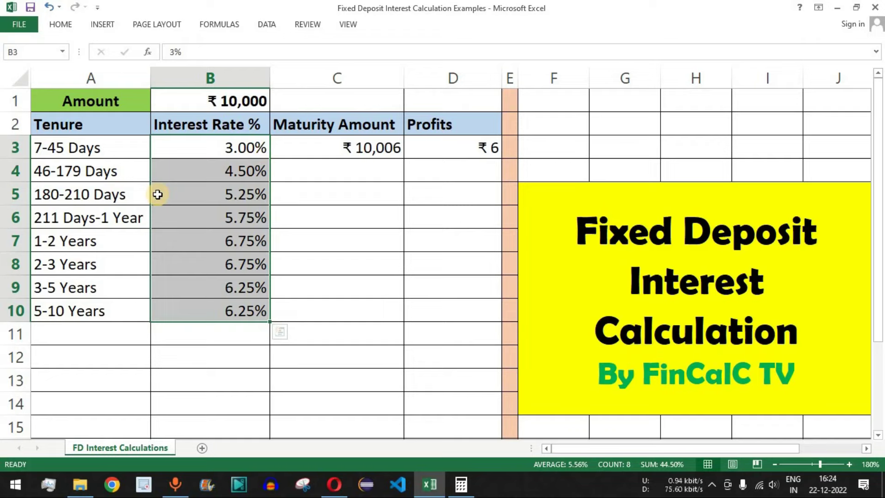
pyautogui.click(228, 191)
pyautogui.hotkey('alt', 'Tab')
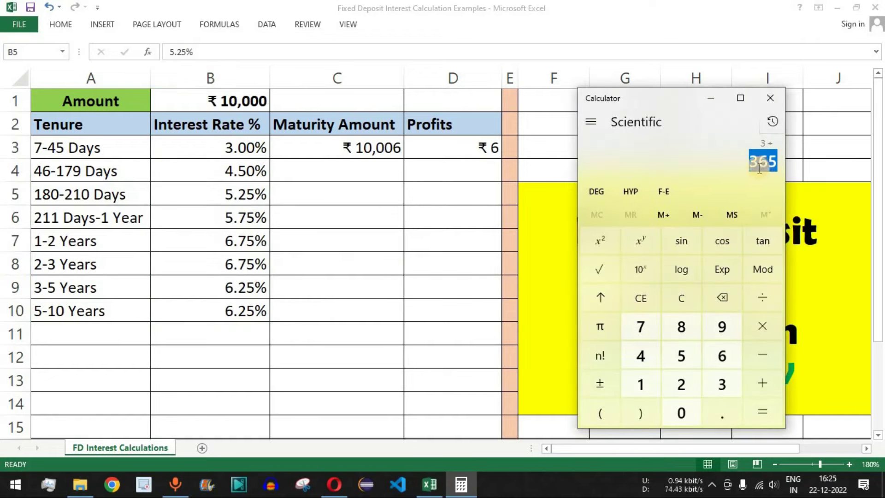
# Evaluate the daily rate, multiply it by 10,000 and divide by 100 to get one day's interest
pyautogui.click(763, 407)
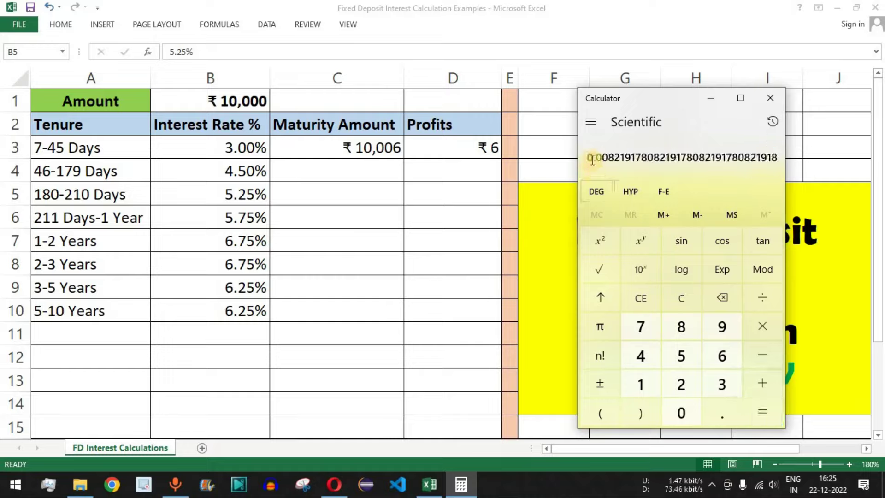
pyautogui.moveTo(589, 158); pyautogui.dragTo(624, 201)
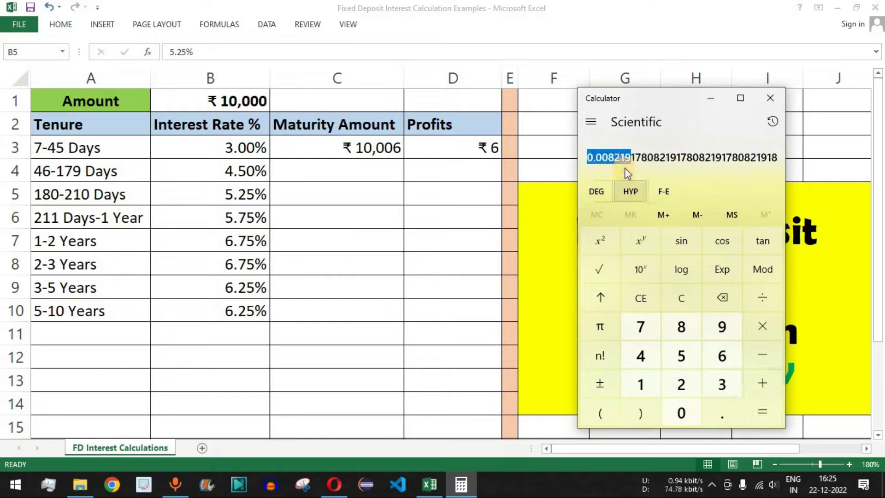
pyautogui.click(762, 327)
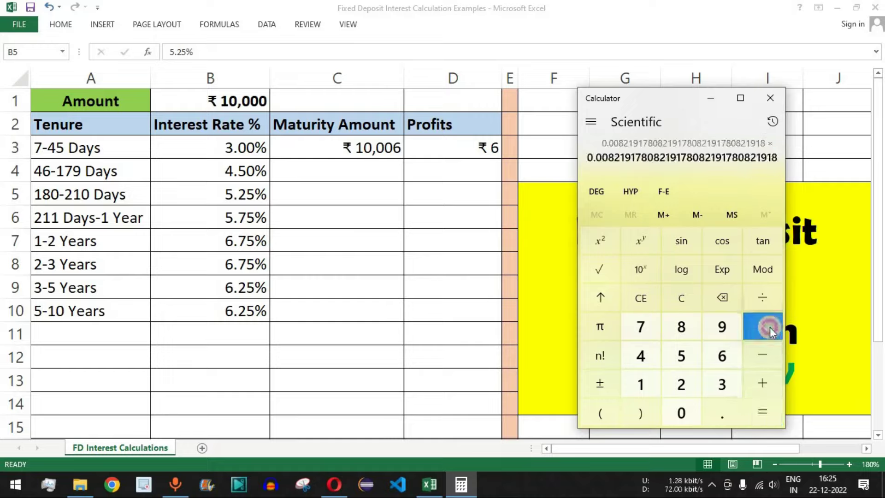
pyautogui.click(641, 386)
pyautogui.click(678, 415)
pyautogui.click(677, 416)
pyautogui.click(677, 416)
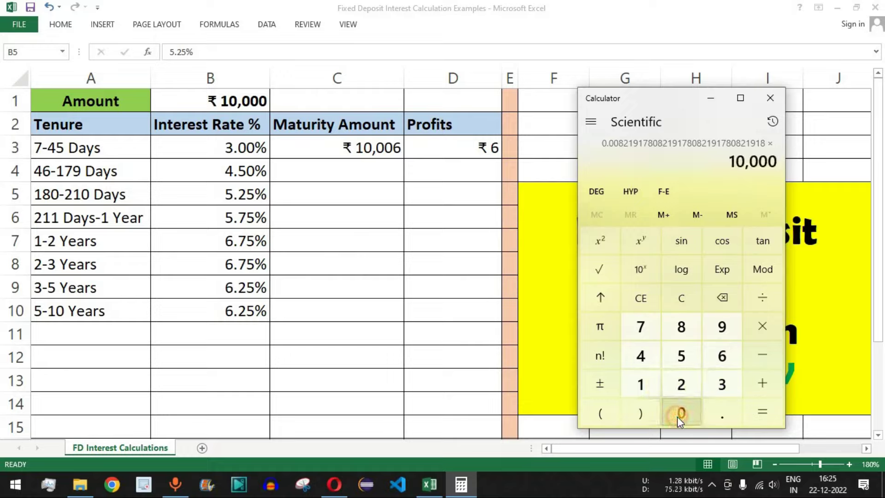
pyautogui.click(768, 303)
pyautogui.click(640, 385)
pyautogui.click(673, 410)
pyautogui.click(673, 410)
pyautogui.click(756, 415)
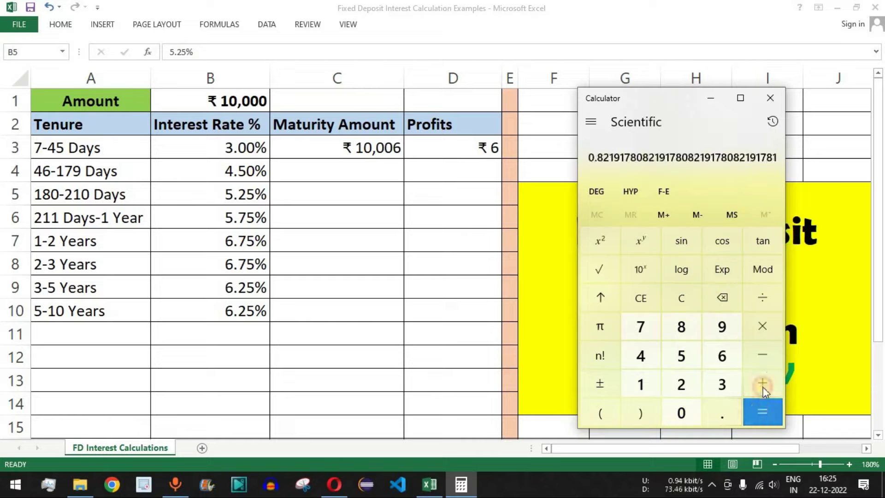
pyautogui.moveTo(590, 158); pyautogui.dragTo(624, 157)
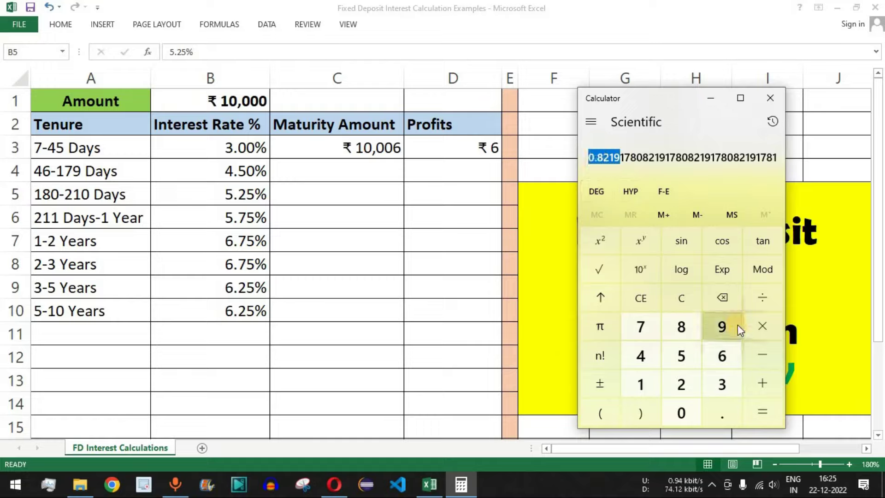
# Multiply the one-day interest by 7 to get the interest for the 7-day deposit
pyautogui.click(765, 326)
pyautogui.click(640, 328)
pyautogui.click(770, 419)
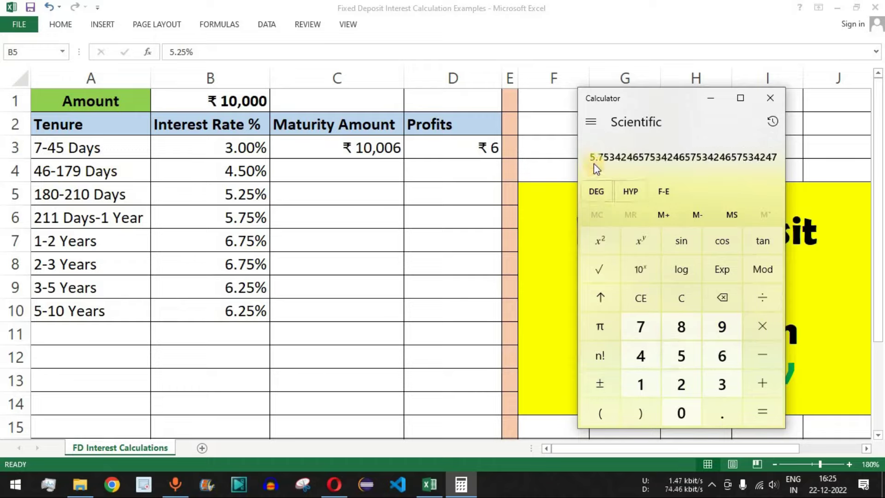
pyautogui.moveTo(596, 157); pyautogui.dragTo(609, 157)
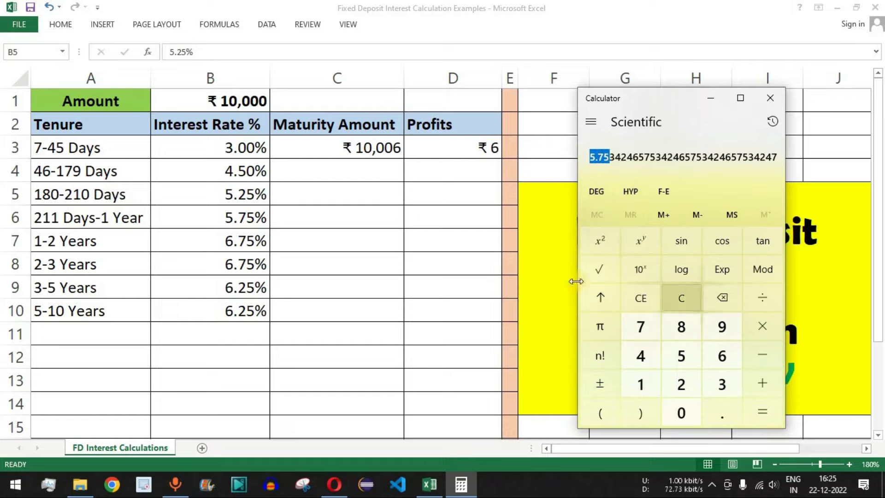
# Switch to Excel and compare the maturity amount, profit, tenure and interest rate in row 3
pyautogui.click(388, 149)
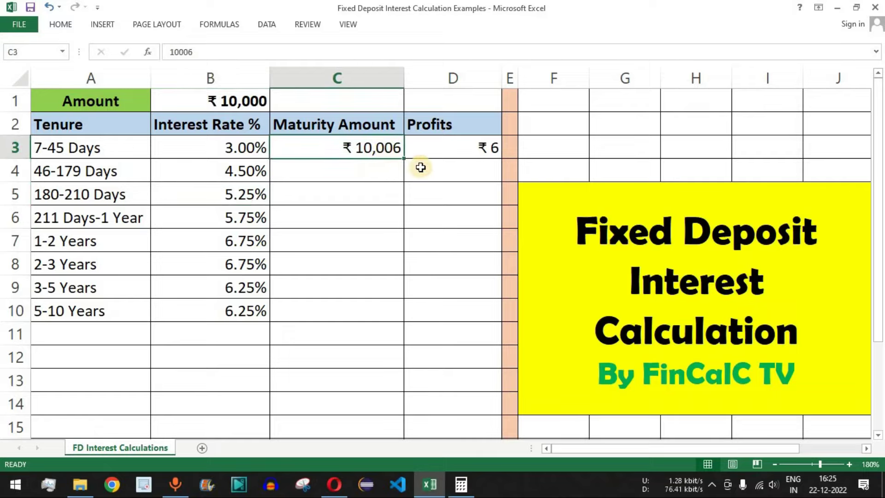
pyautogui.press('Right')
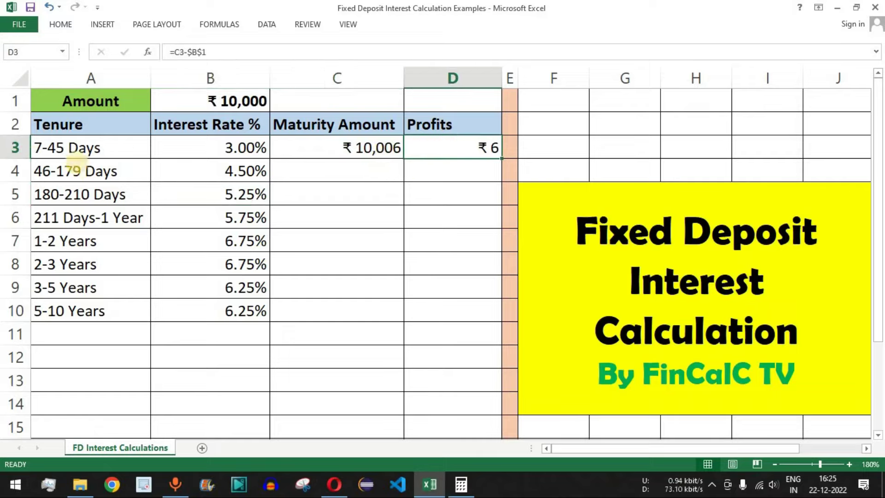
pyautogui.click(59, 149)
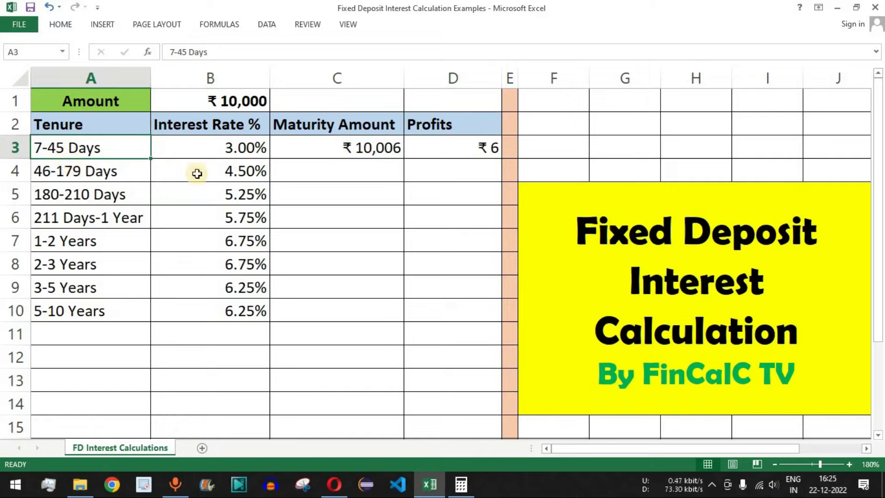
pyautogui.click(233, 149)
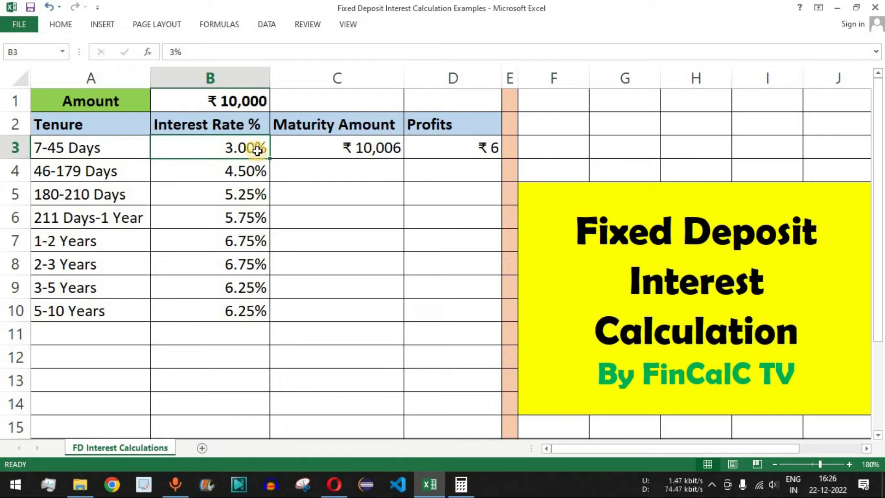
# Switch to the FD Calculator in Opera, set the tenure to 45 days and check the interest amount
pyautogui.click(344, 483)
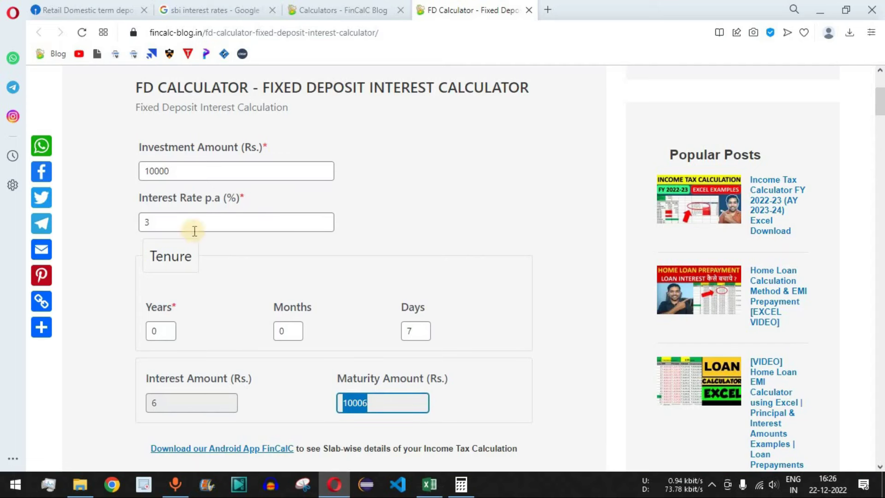
pyautogui.doubleClick(415, 332)
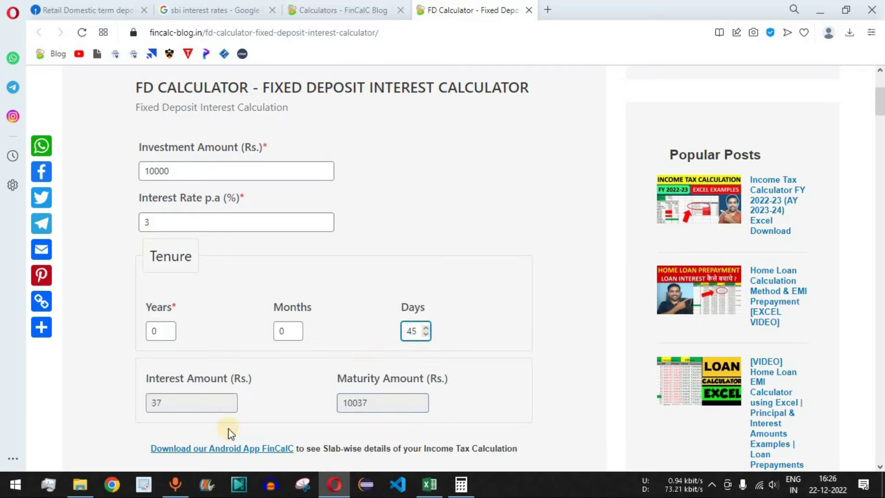
pyautogui.doubleClick(154, 403)
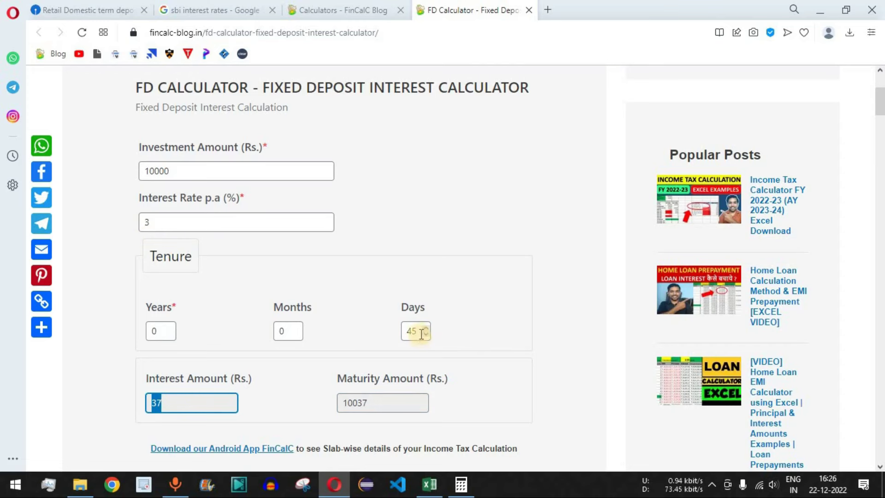
# Check the 46-179 Days tenure and its interest rate in Excel, and return to the FD Calculator in Opera
pyautogui.hotkey('alt', 'Tab')
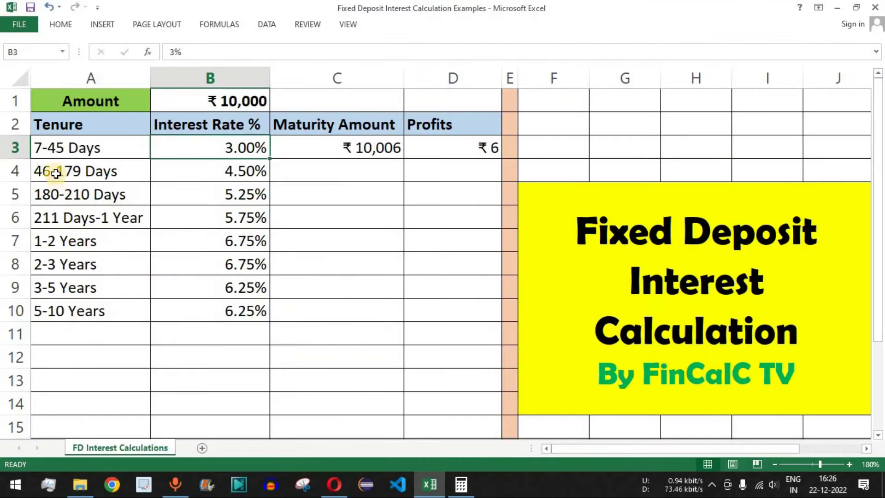
pyautogui.click(41, 177)
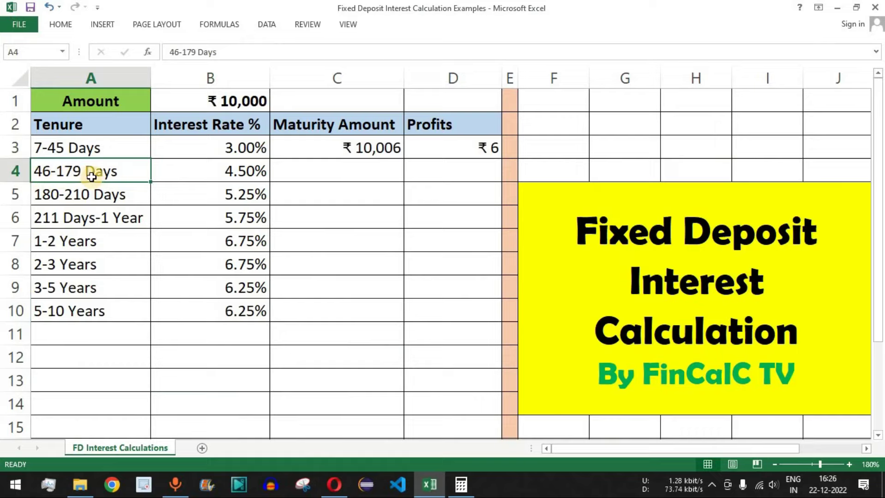
pyautogui.click(233, 171)
pyautogui.hotkey('alt', 'Tab')
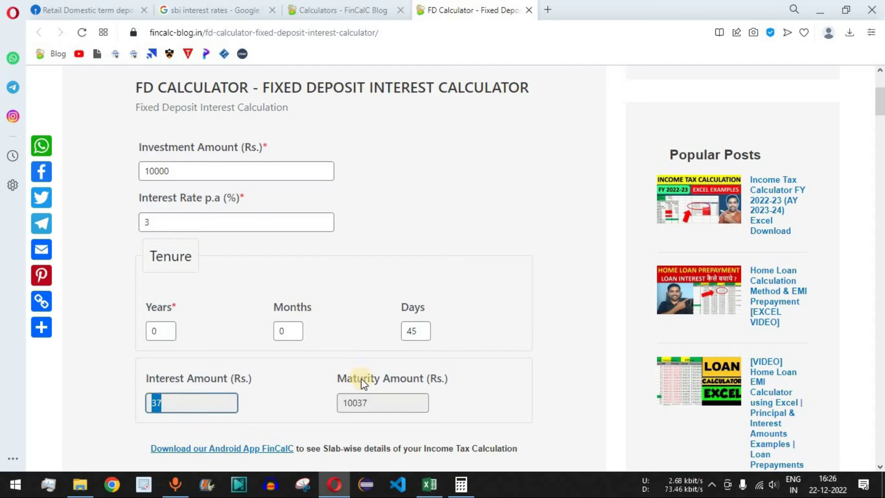
# Set the tenure to 46 days and the interest rate to 4.5%, and check the interest amount against the investment amount
pyautogui.click(426, 327)
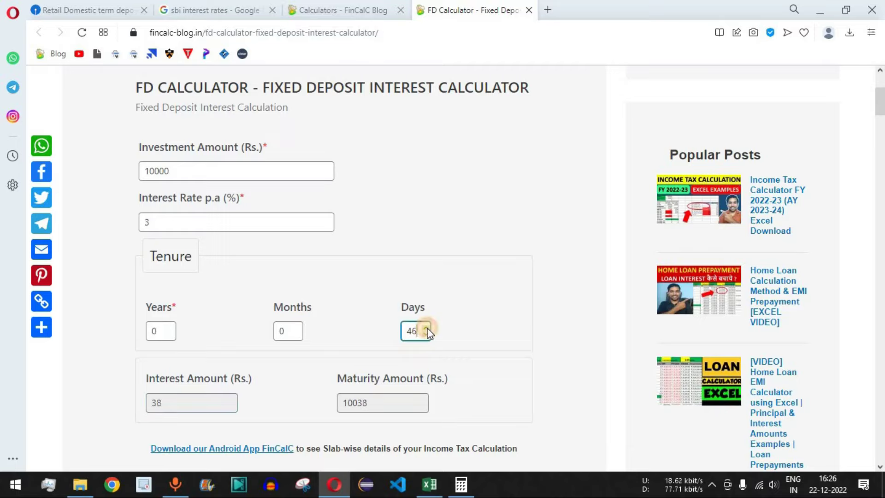
pyautogui.doubleClick(154, 222)
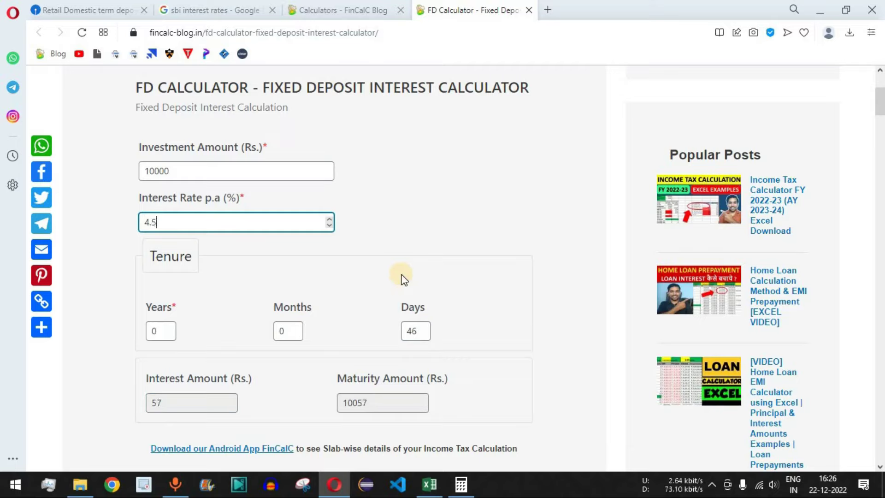
pyautogui.doubleClick(156, 402)
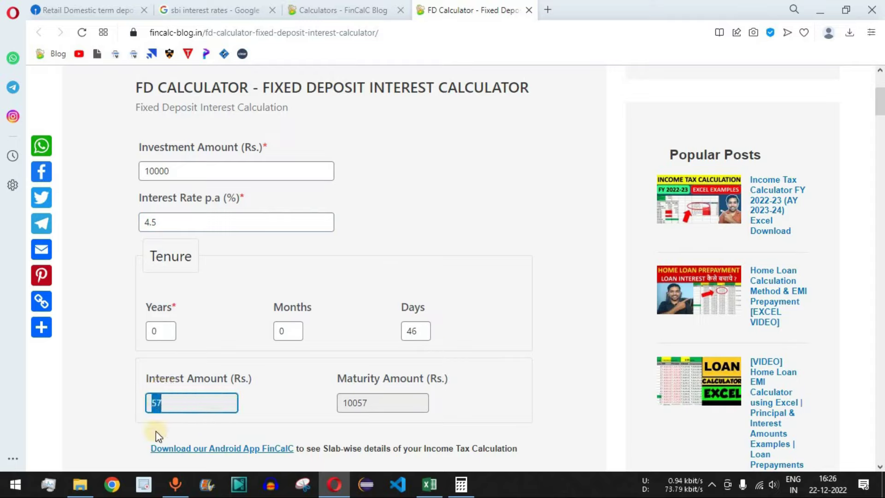
pyautogui.moveTo(169, 403); pyautogui.dragTo(144, 407)
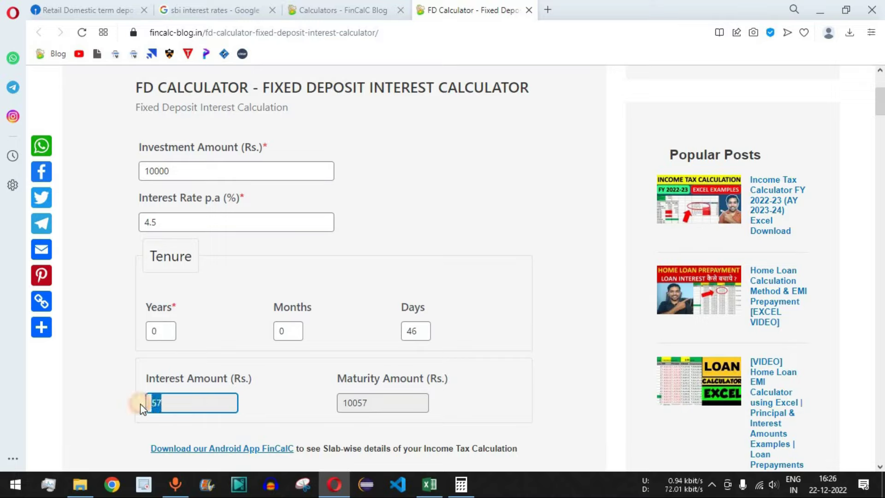
pyautogui.click(161, 403)
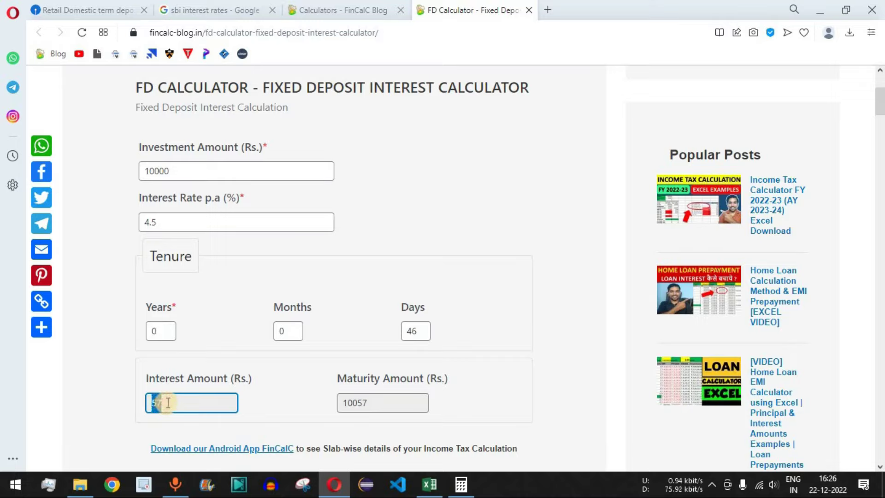
pyautogui.click(184, 169)
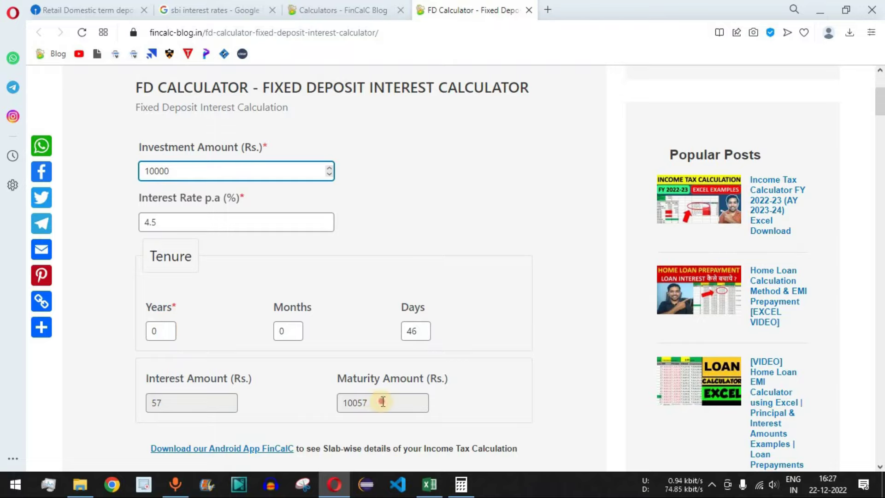
# Copy the calculated maturity amount into cell C4 in Excel and fill the profit formula from D3 down to D4
pyautogui.doubleClick(364, 404)
pyautogui.hotkey('ctrl', 'c')
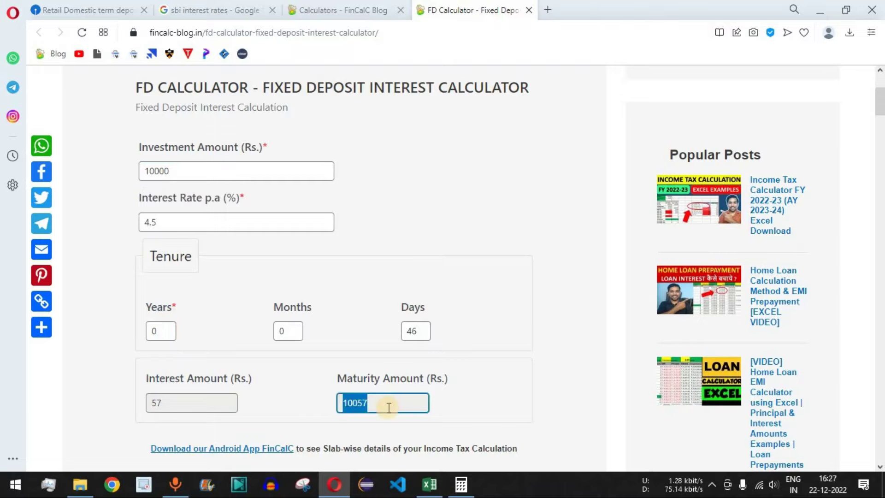
pyautogui.hotkey('alt', 'Tab')
pyautogui.click(341, 174)
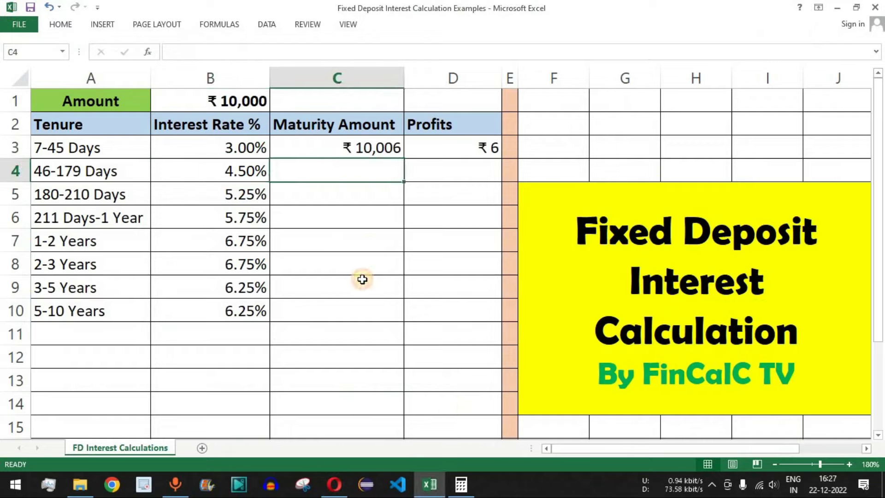
pyautogui.hotkey('ctrl', 'v')
pyautogui.click(477, 146)
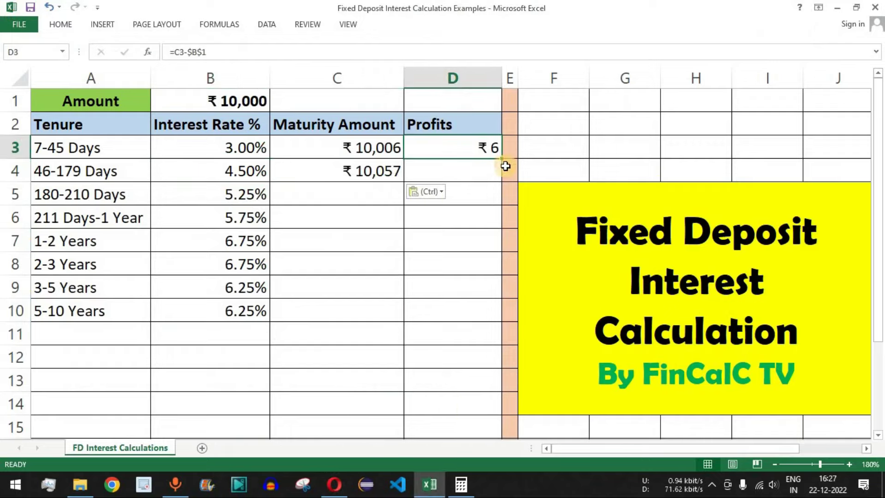
pyautogui.moveTo(502, 159); pyautogui.dragTo(498, 175)
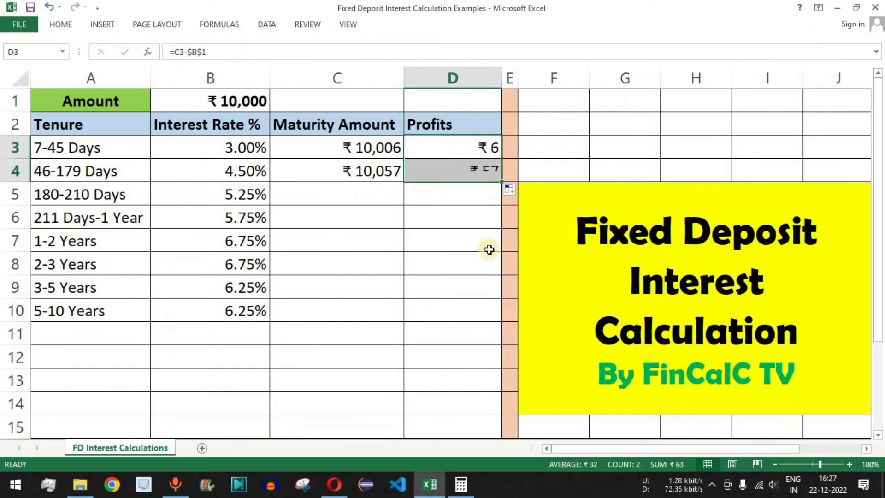
pyautogui.click(476, 180)
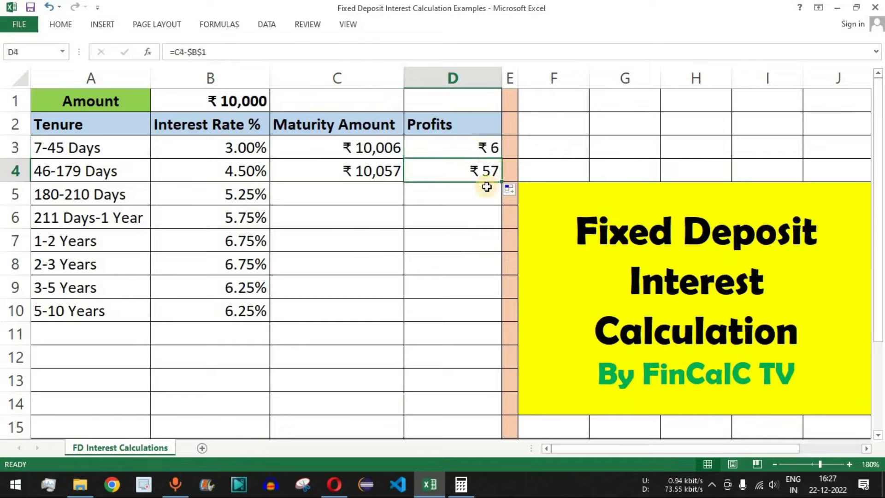
# Look up the rate for 180-210 Days in Excel and set the interest rate to 5.25% in the FD Calculator in Opera
pyautogui.click(345, 195)
pyautogui.click(56, 197)
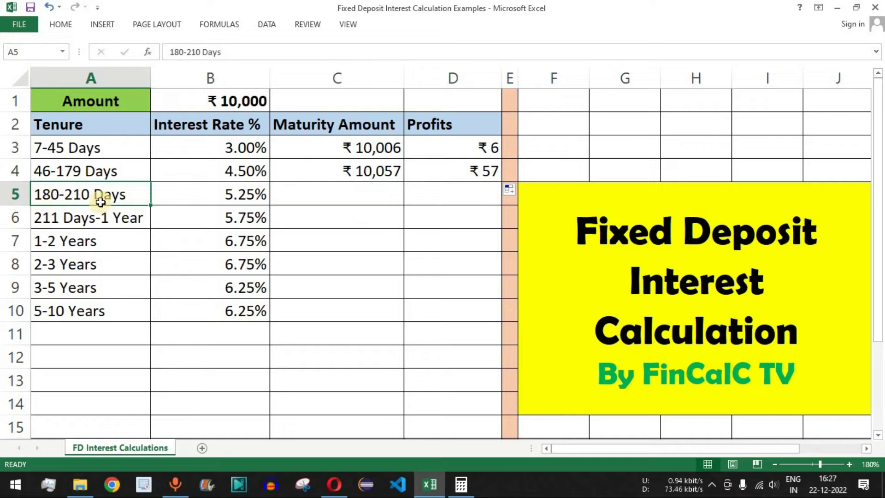
pyautogui.click(257, 196)
pyautogui.hotkey('alt', 'Tab')
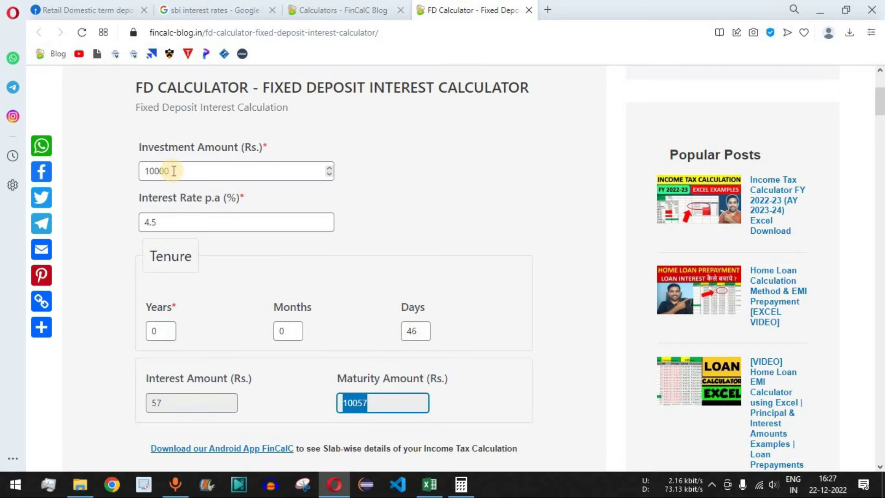
pyautogui.hotkey('alt', 'Tab')
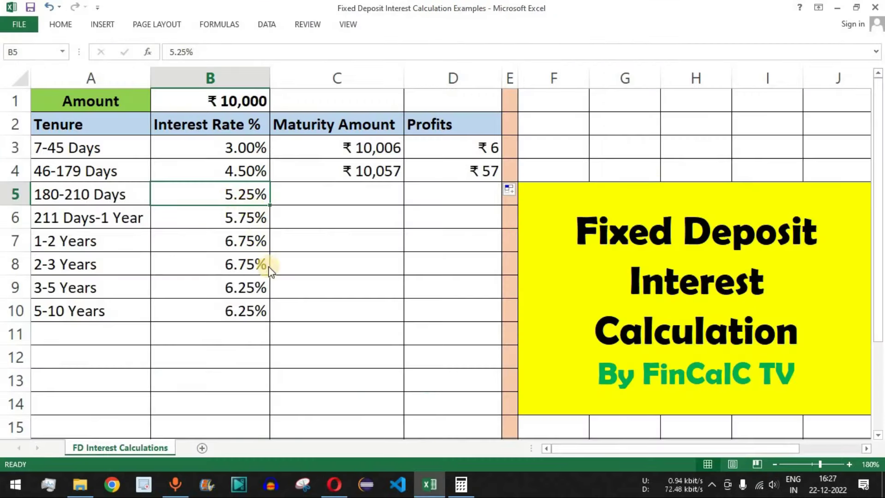
pyautogui.hotkey('alt', 'Tab')
pyautogui.doubleClick(166, 225)
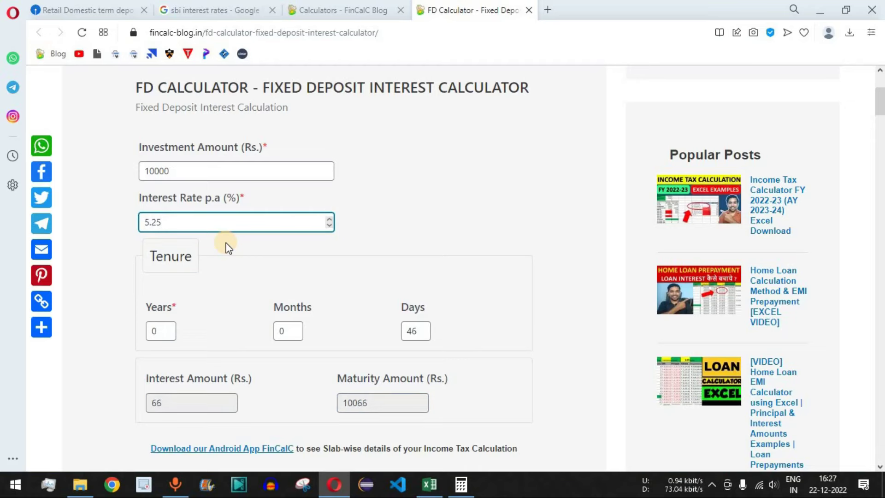
# Check the 180-210 Days tenure in Excel and set the tenure to 180 days in the FD Calculator in Opera
pyautogui.hotkey('alt', 'Tab')
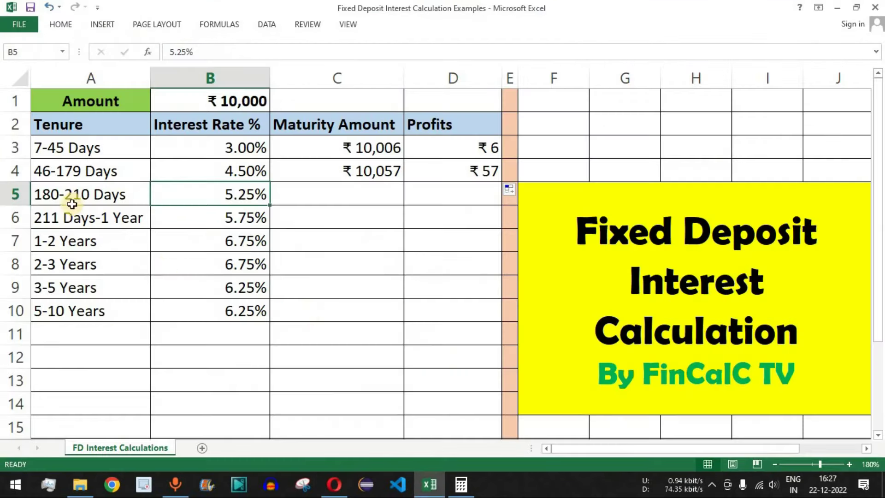
pyautogui.click(50, 205)
pyautogui.hotkey('alt', 'Tab')
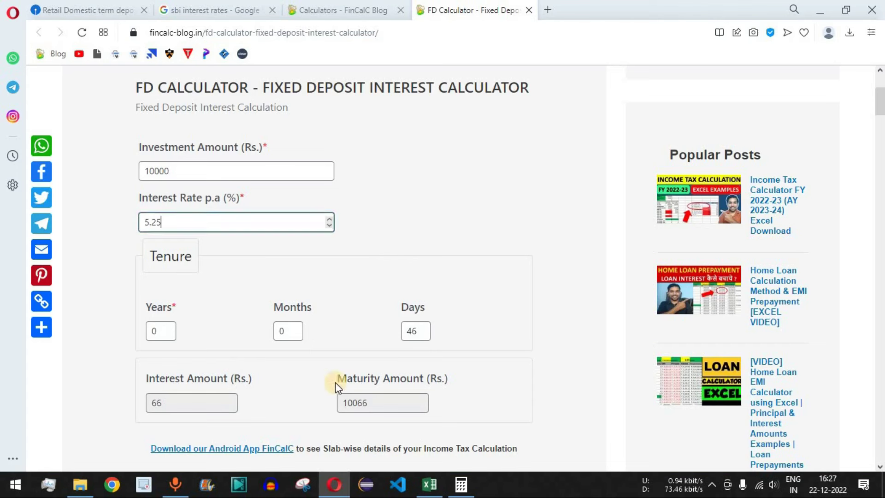
pyautogui.click(426, 327)
pyautogui.write('180')
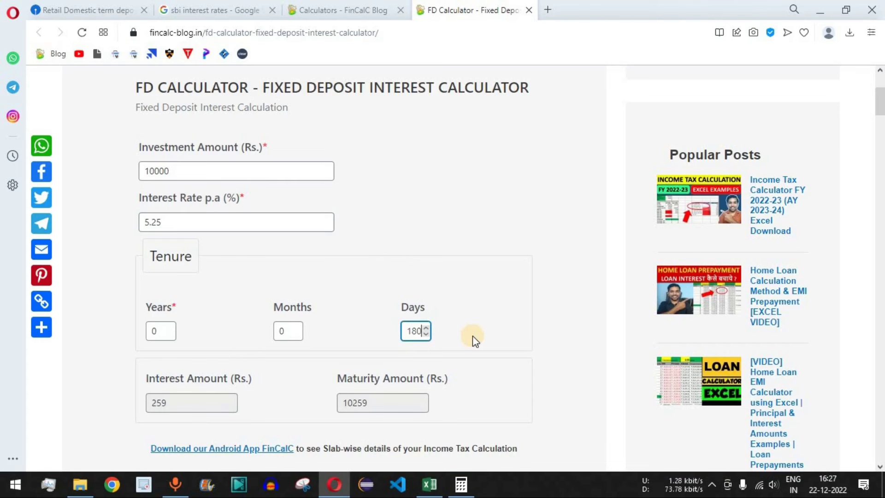
# Copy the calculated maturity amount into cell C5 in Excel and fill the profit formula from D4 down to D5
pyautogui.doubleClick(369, 403)
pyautogui.hotkey('ctrl', 'c')
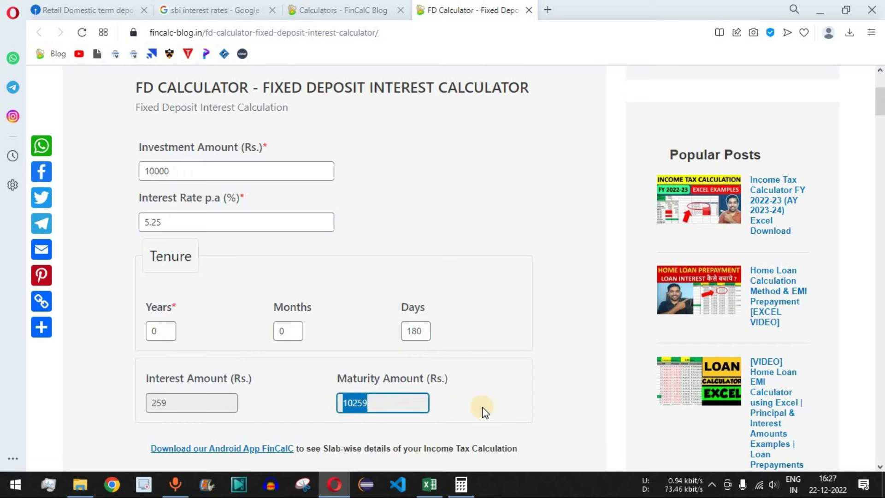
pyautogui.hotkey('alt', 'Tab')
pyautogui.click(378, 196)
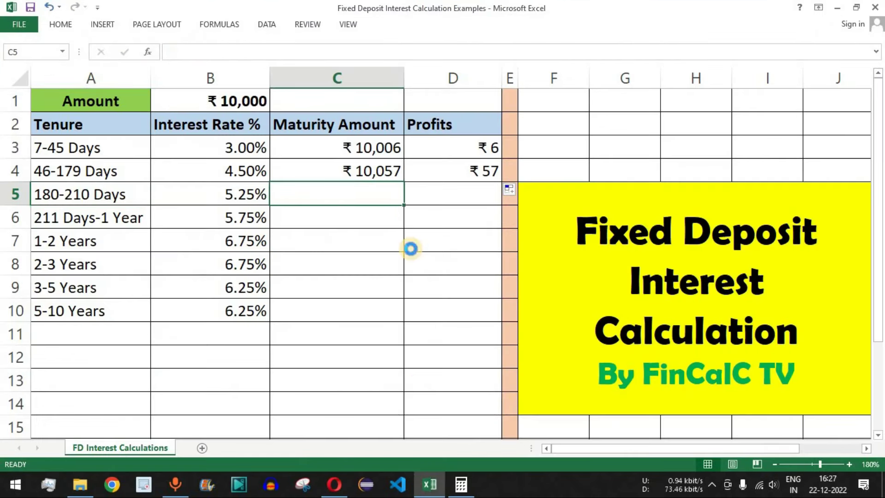
pyautogui.hotkey('ctrl', 'v')
pyautogui.click(462, 171)
pyautogui.moveTo(501, 181); pyautogui.dragTo(502, 204)
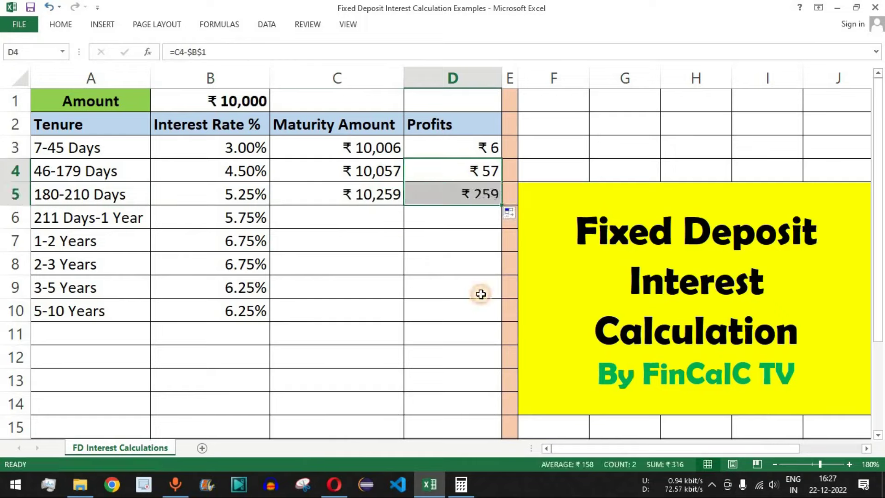
# Look up the 211 Days-1 Year row in Excel and set the interest rate to 5.75% in the FD Calculator in Opera
pyautogui.click(372, 218)
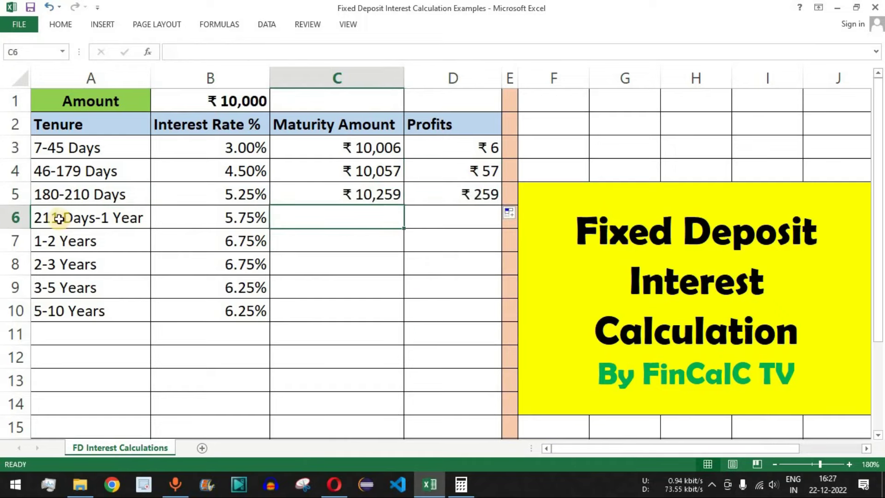
pyautogui.click(59, 219)
pyautogui.hotkey('alt', 'Tab')
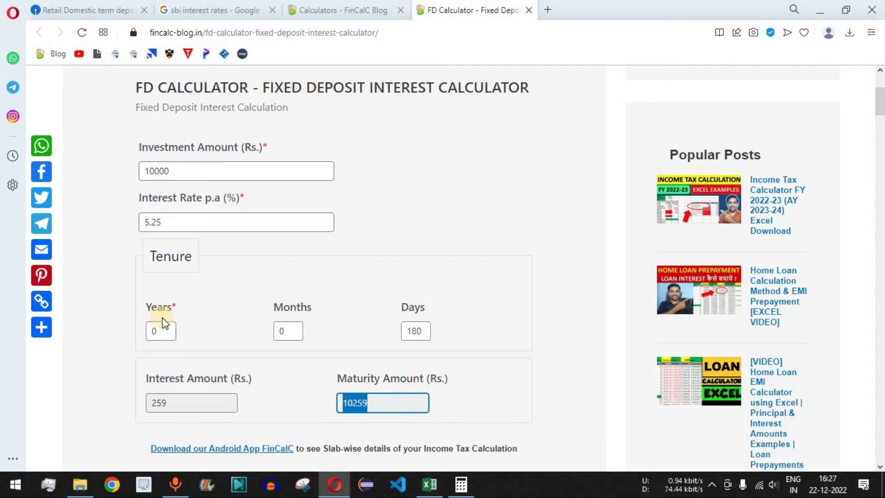
pyautogui.click(171, 223)
pyautogui.write('75')
pyautogui.moveTo(174, 223); pyautogui.dragTo(137, 227)
pyautogui.click(474, 259)
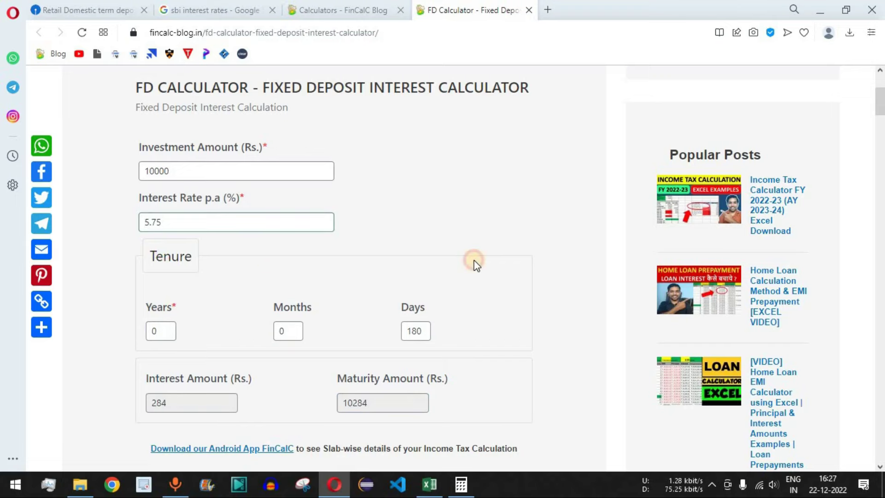
# Recheck the 211 Days-1 Year tenure in Excel and set the tenure to 211 days in the FD Calculator in Opera
pyautogui.hotkey('alt', 'Tab')
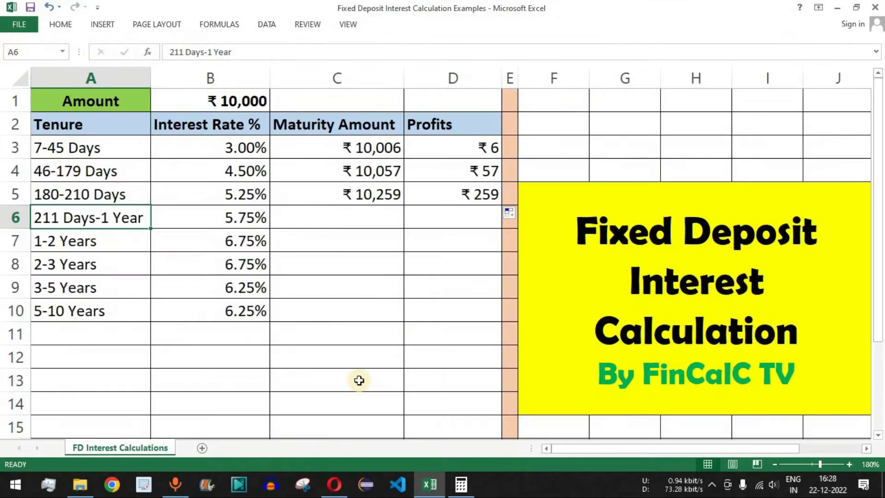
pyautogui.hotkey('alt', 'Tab')
pyautogui.doubleClick(410, 330)
pyautogui.write('179')
pyautogui.doubleClick(410, 330)
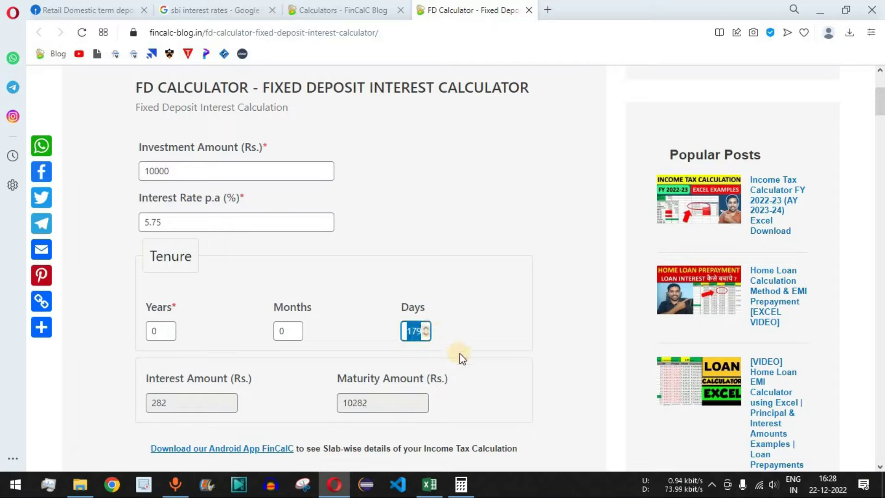
pyautogui.write('211')
pyautogui.click(552, 321)
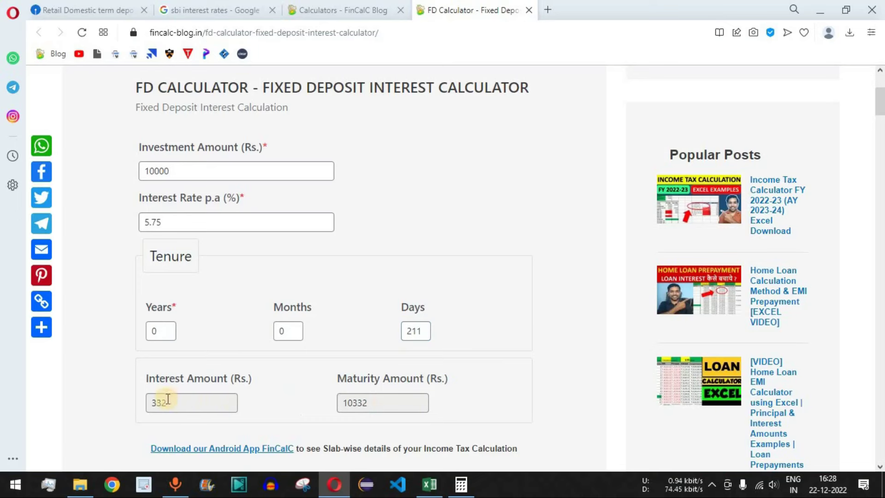
# Copy the calculated maturity amount into cell C6 in Excel and fill the profit formula from D5 down to D6
pyautogui.moveTo(342, 403); pyautogui.dragTo(435, 418)
pyautogui.hotkey('ctrl', 'c')
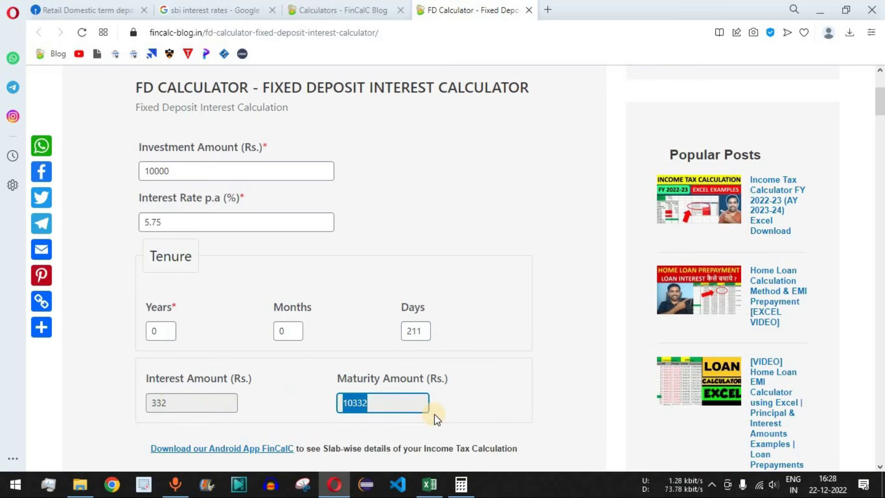
pyautogui.hotkey('alt', 'Tab')
pyautogui.click(354, 229)
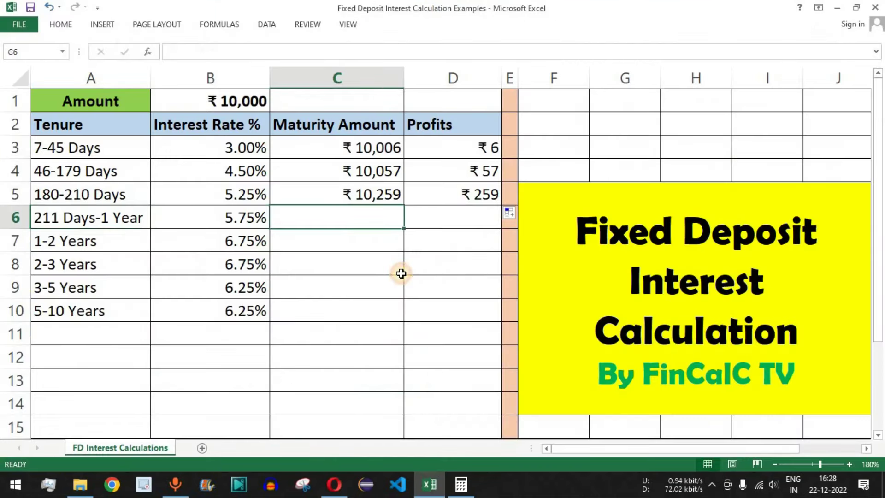
pyautogui.hotkey('ctrl', 'v')
pyautogui.click(466, 196)
pyautogui.moveTo(501, 205); pyautogui.dragTo(510, 234)
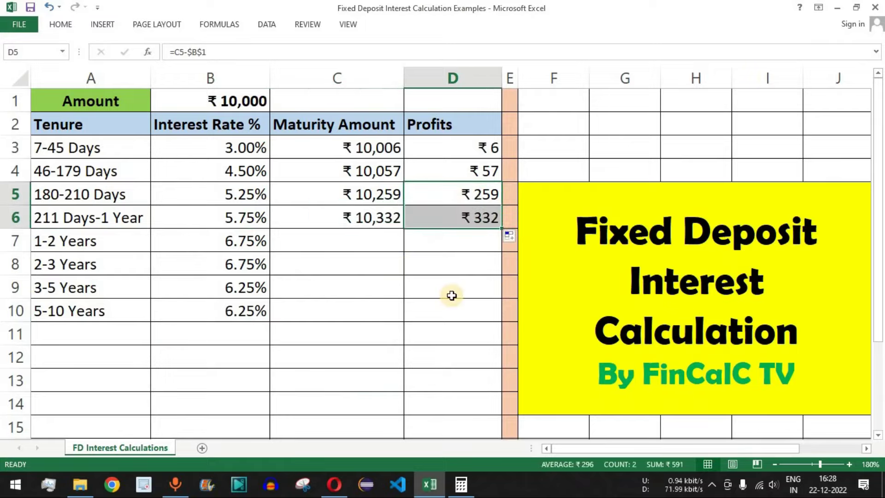
# Compare the tenures and interest rates of the 211 Days-1 Year and 1-2 Years rows, and check the profit in D6
pyautogui.click(70, 222)
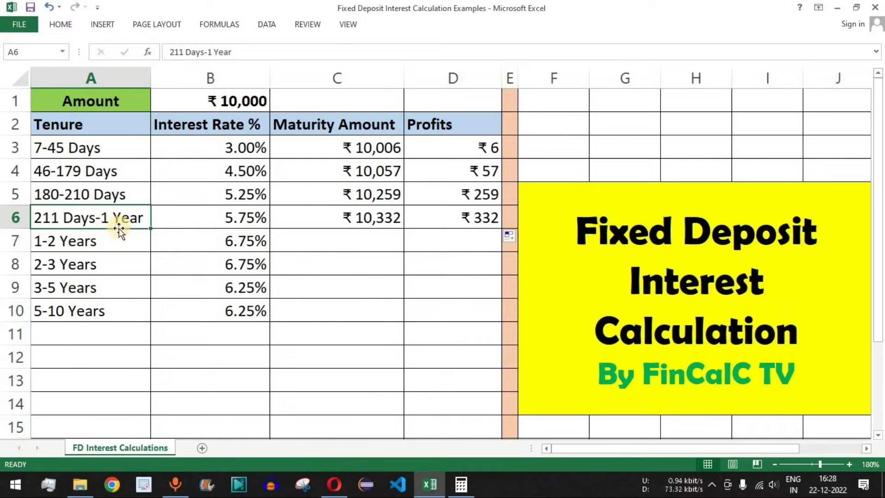
pyautogui.click(240, 218)
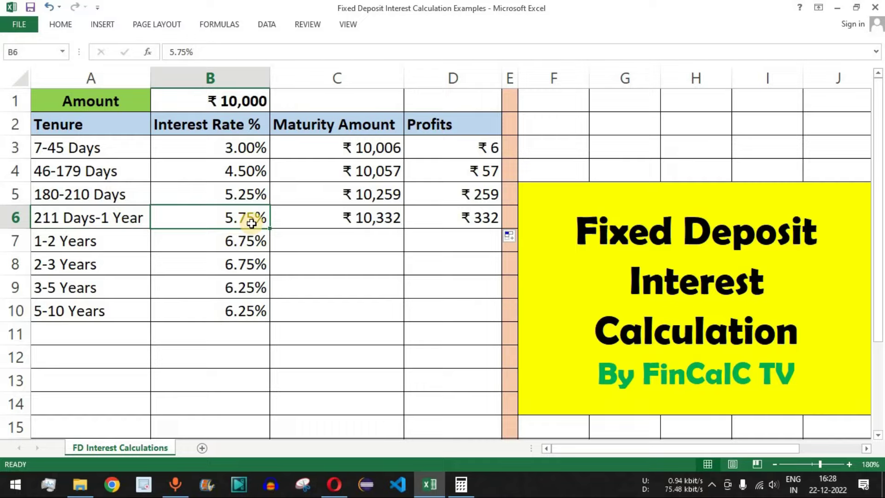
pyautogui.click(46, 241)
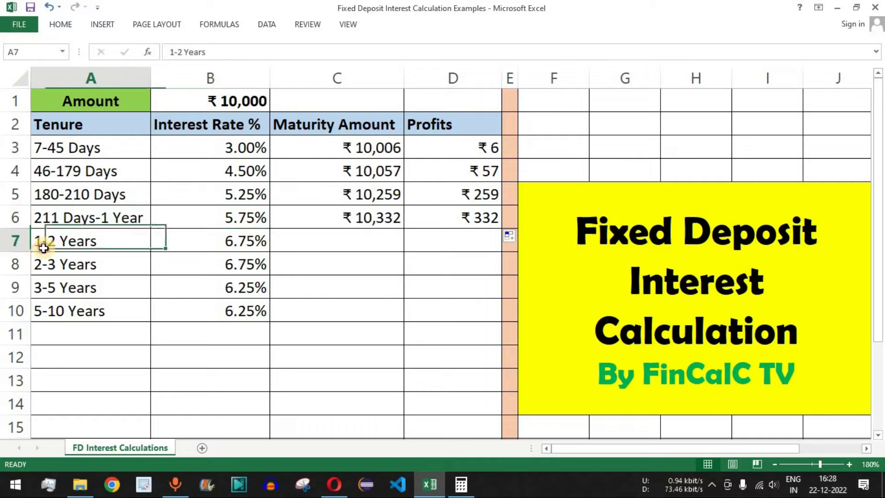
pyautogui.click(237, 243)
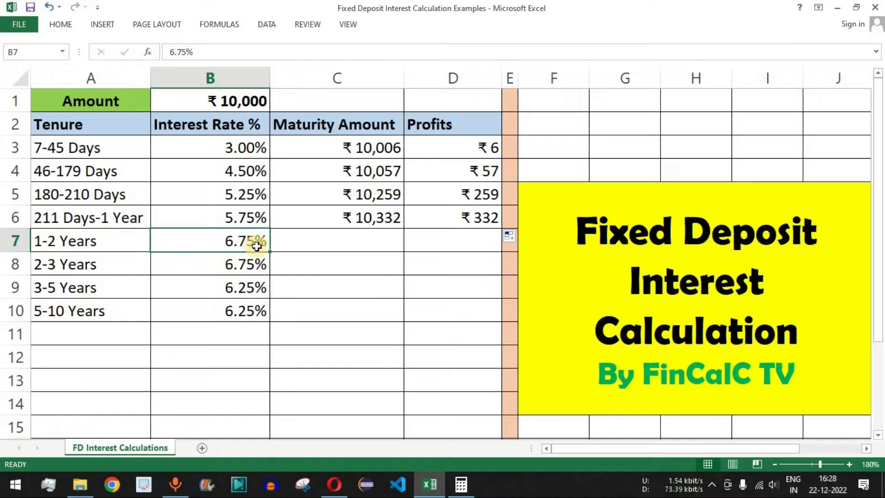
pyautogui.click(453, 219)
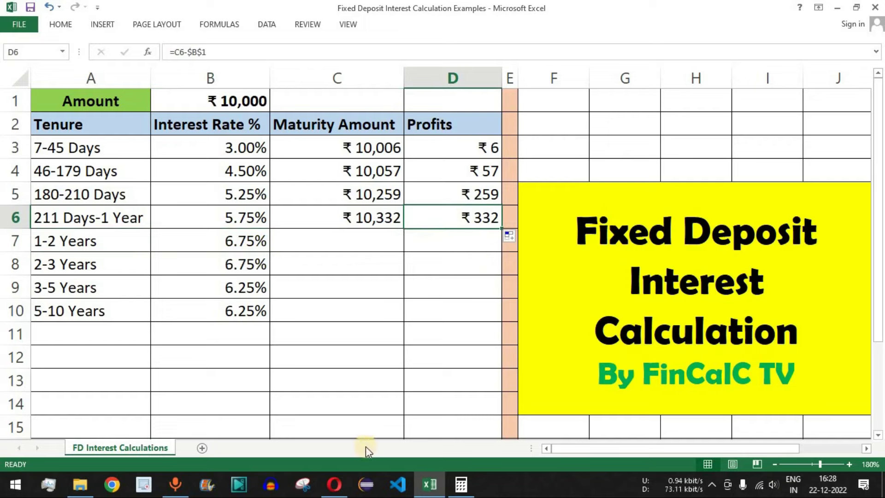
# Switch to SBI's term deposit rates page in Opera and compare the public rates with the revised senior citizen rates, starting at 7 to 45 days
pyautogui.click(335, 484)
pyautogui.click(83, 10)
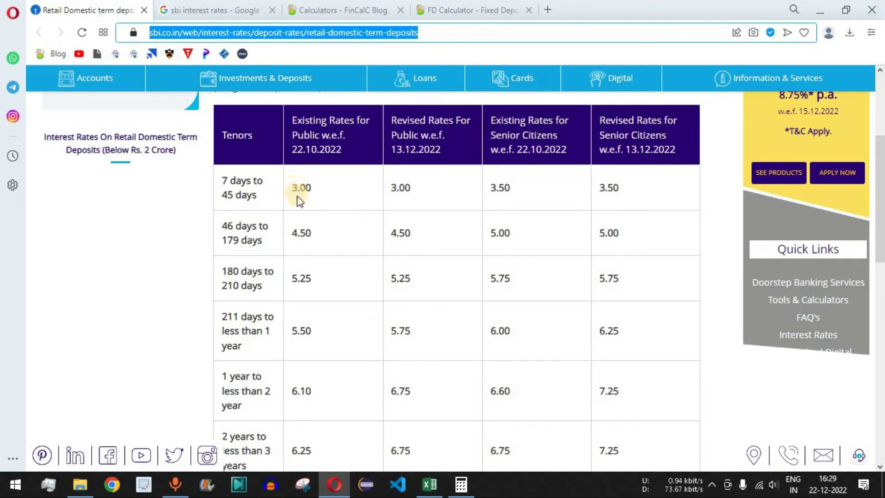
pyautogui.moveTo(295, 187); pyautogui.dragTo(421, 395)
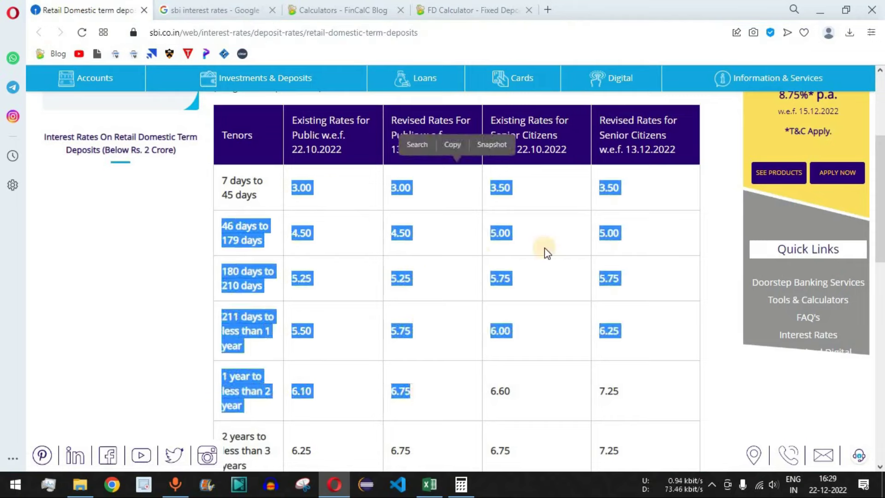
pyautogui.click(603, 205)
pyautogui.moveTo(609, 135); pyautogui.dragTo(655, 135)
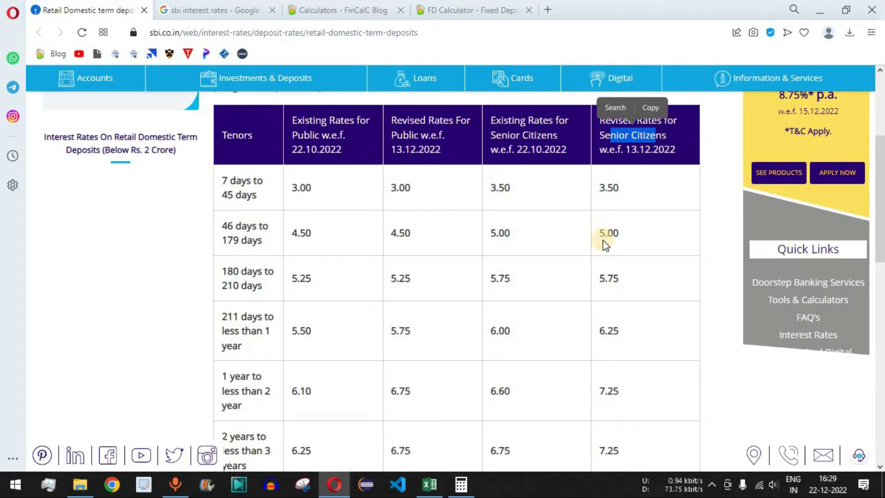
pyautogui.click(611, 188)
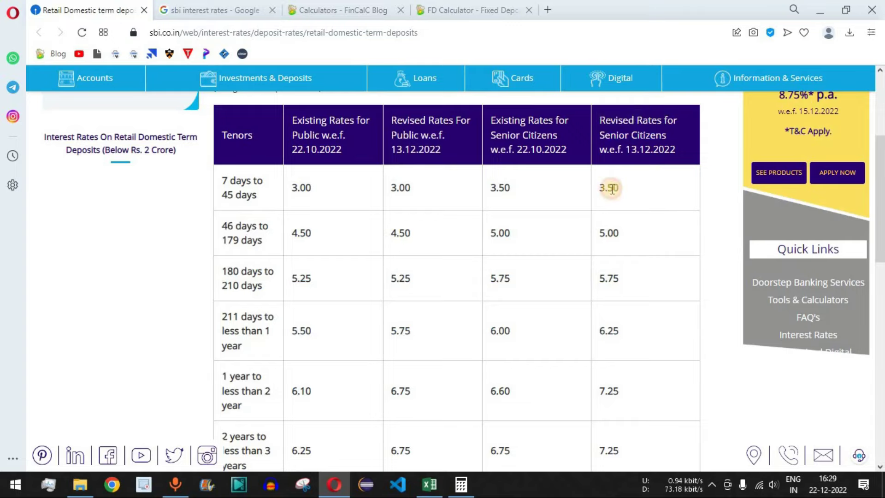
pyautogui.moveTo(600, 189); pyautogui.dragTo(598, 189)
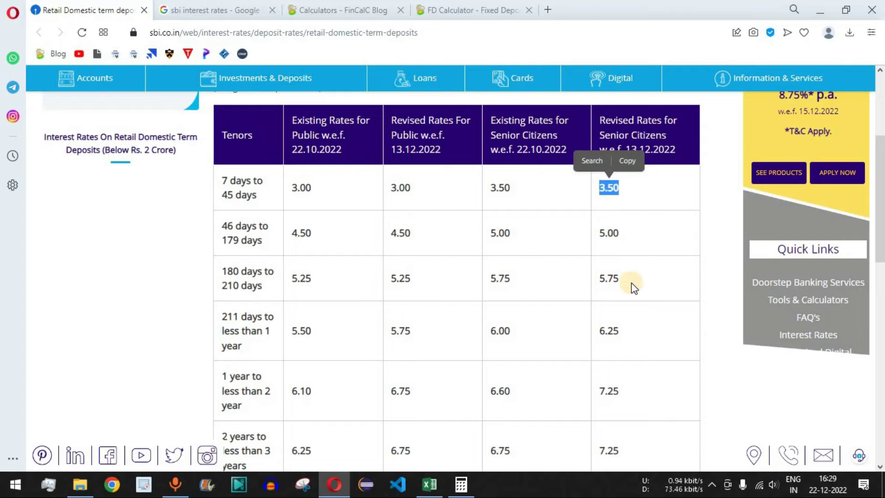
# Compare the revised public and senior citizen rates for the 1 to 2 year and 2 to 3 year tenors
pyautogui.scroll(-1, 423, 227)
pyautogui.moveTo(416, 328); pyautogui.dragTo(390, 326)
pyautogui.doubleClick(610, 327)
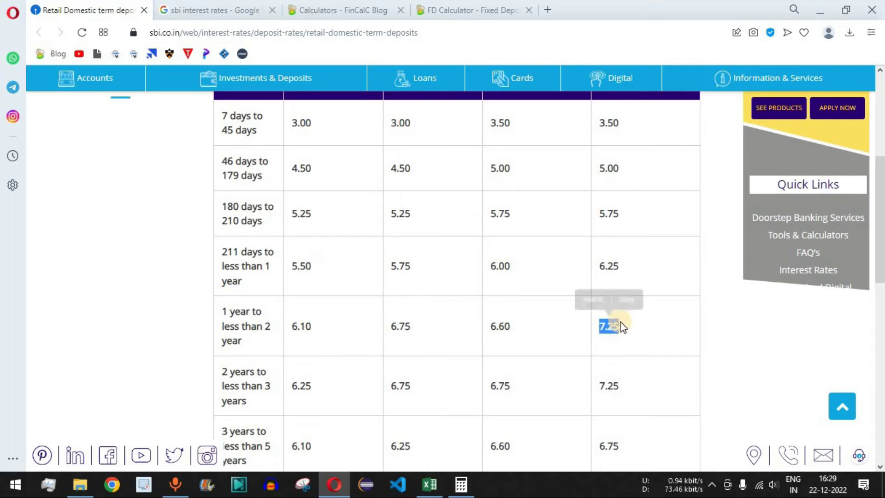
pyautogui.scroll(-1, 649, 286)
pyautogui.scroll(-2, 649, 286)
pyautogui.moveTo(417, 262); pyautogui.dragTo(388, 258)
pyautogui.moveTo(228, 243); pyautogui.dragTo(251, 271)
pyautogui.click(621, 269)
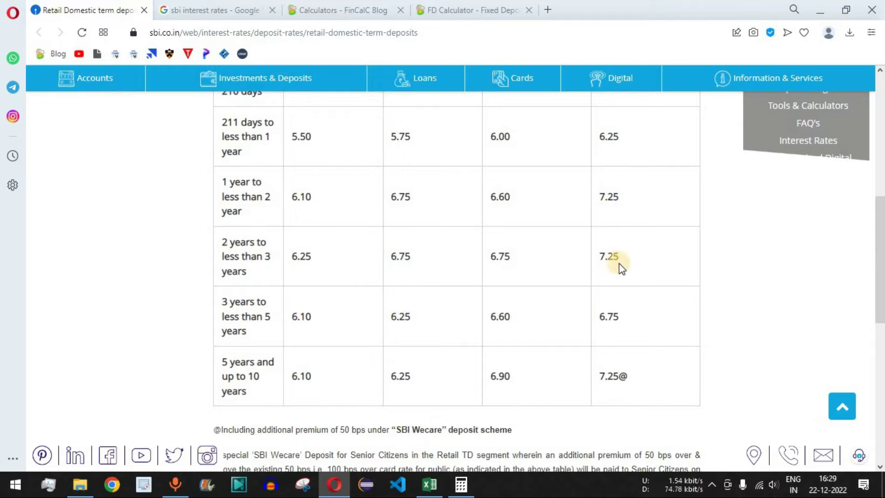
pyautogui.moveTo(626, 259); pyautogui.dragTo(599, 256)
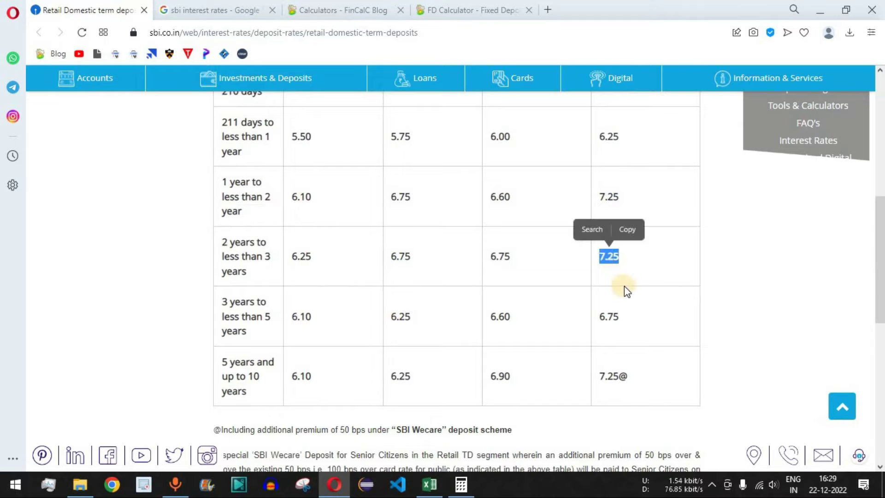
pyautogui.scroll(3, 618, 295)
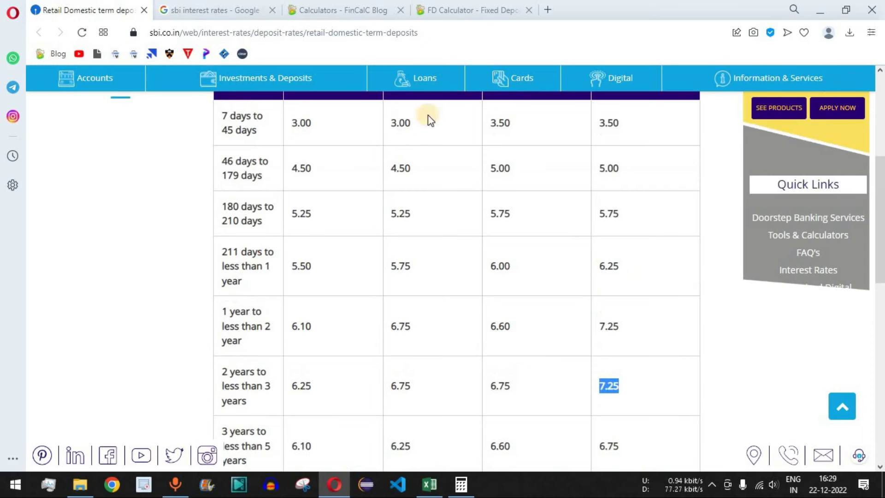
# Bring up the FD Calculator page, return to Excel, and select the maturity and profit cells C7:D10
pyautogui.click(472, 11)
pyautogui.hotkey('alt', 'Tab')
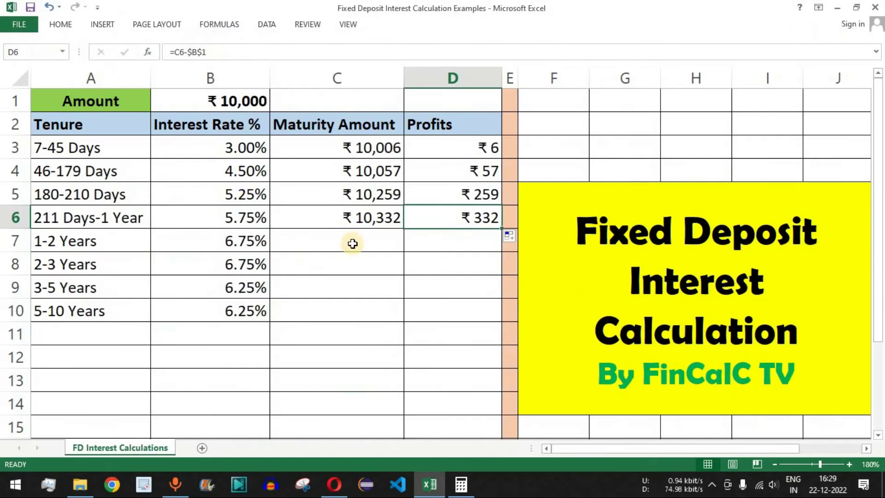
pyautogui.moveTo(352, 241); pyautogui.dragTo(420, 312)
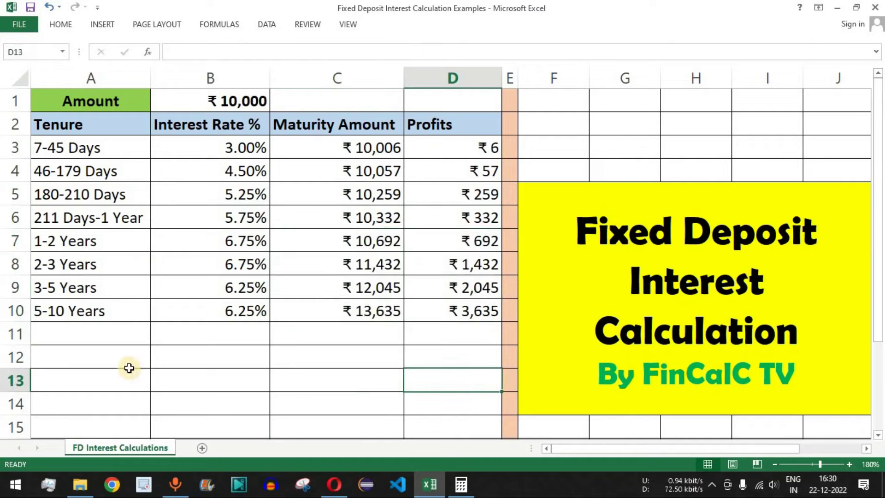
# Review the tenure, interest rate, maturity amount and profit in the 5-10 Years row
pyautogui.click(73, 313)
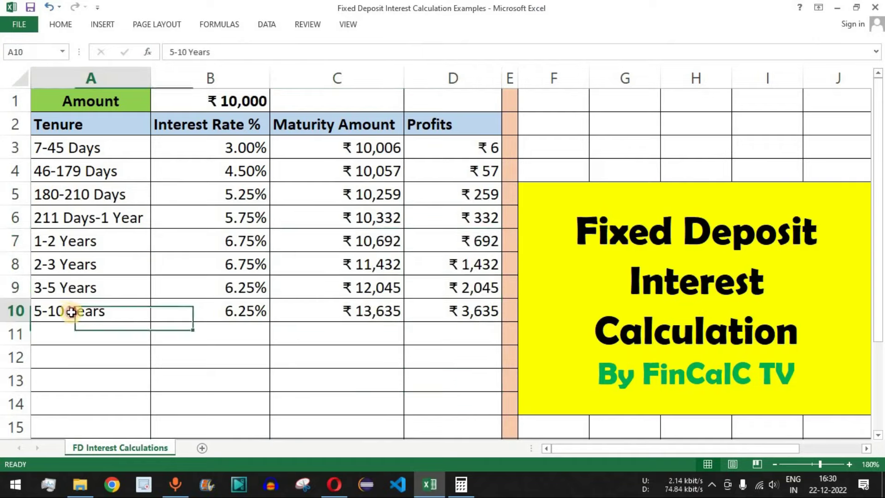
pyautogui.moveTo(103, 313); pyautogui.dragTo(229, 306)
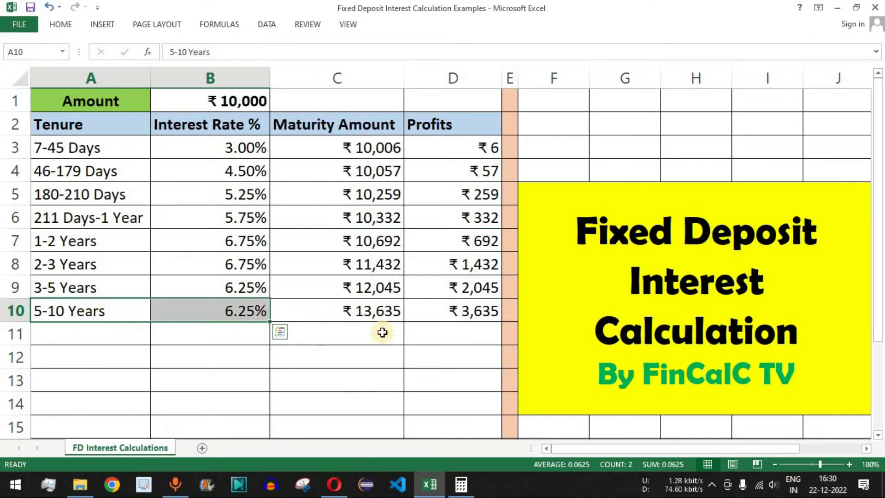
pyautogui.click(386, 311)
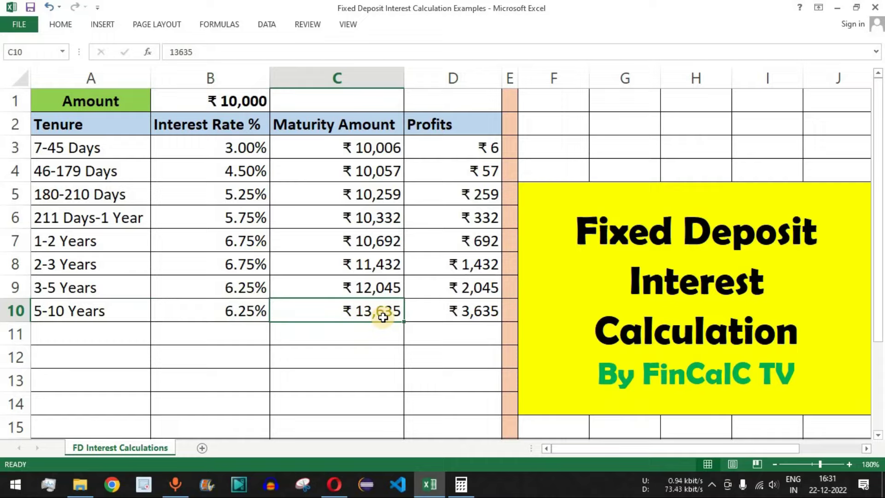
pyautogui.click(459, 314)
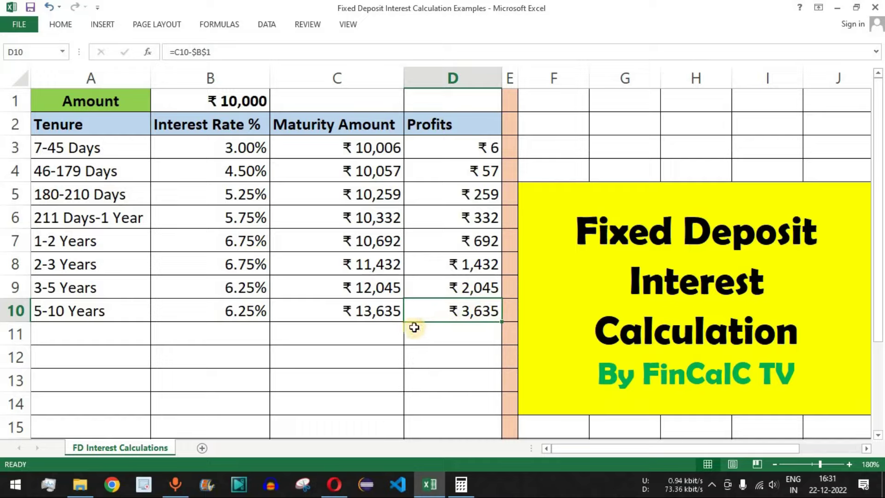
# Check the deposit amount in B1 and the rate in B10, and review the tenures and interest rates in A3:B10
pyautogui.click(234, 109)
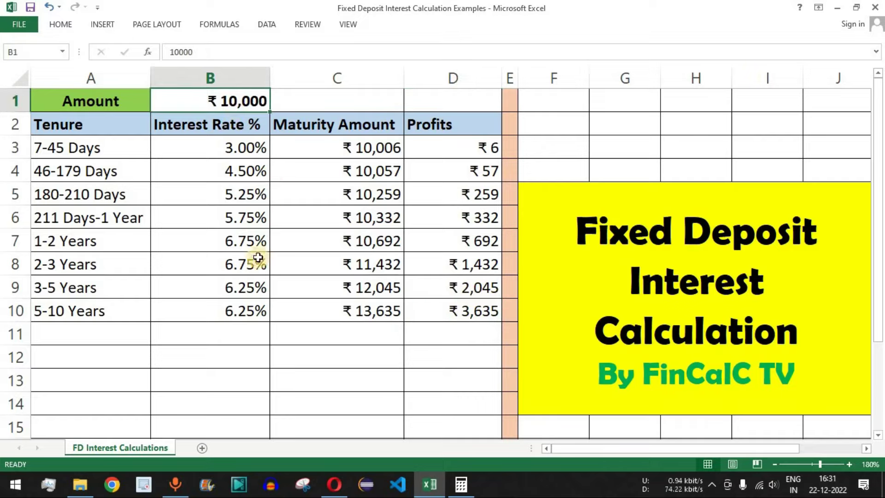
pyautogui.click(246, 313)
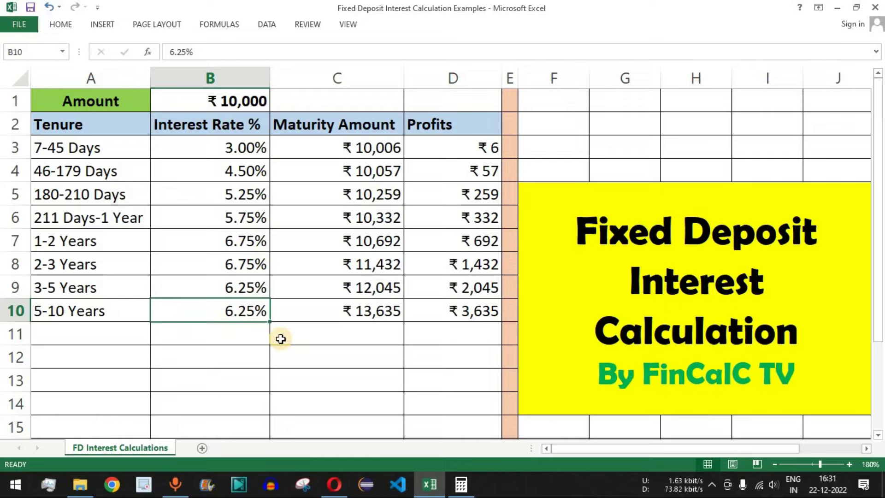
pyautogui.click(103, 103)
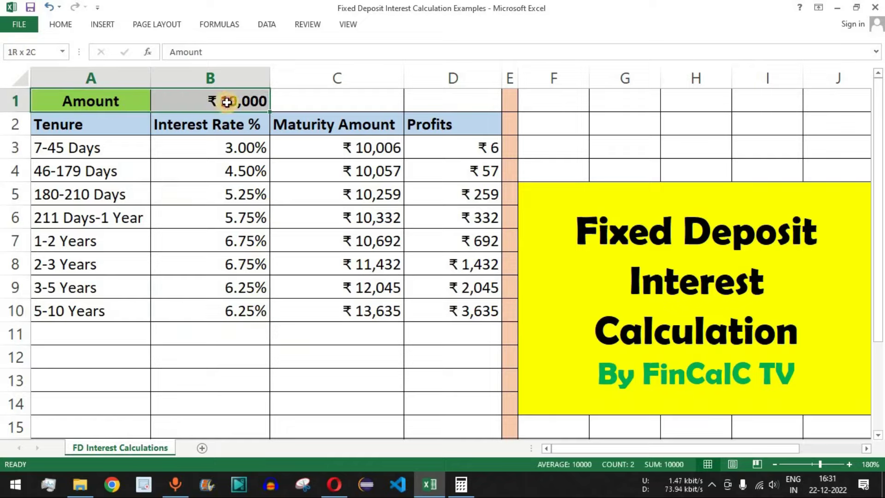
pyautogui.click(233, 101)
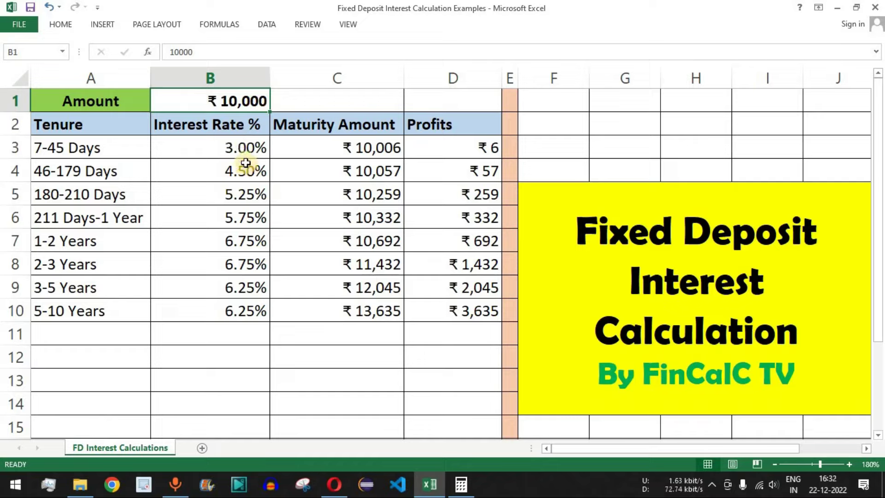
pyautogui.moveTo(93, 148); pyautogui.dragTo(144, 314)
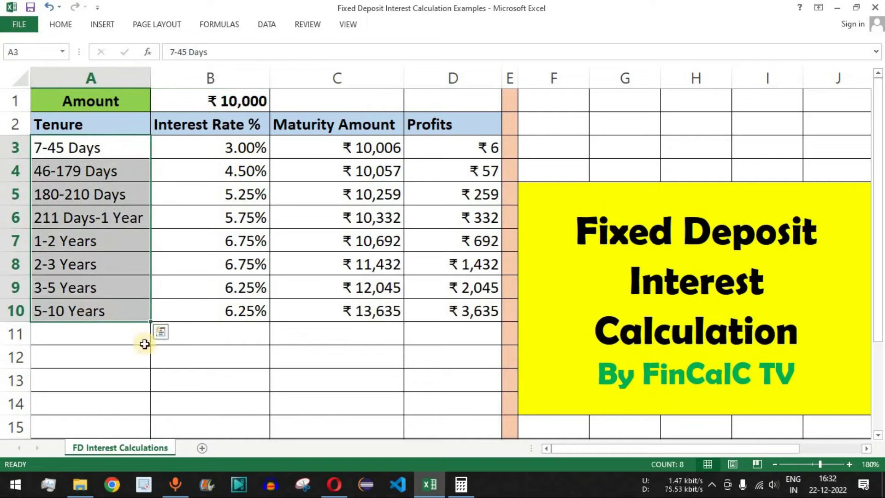
pyautogui.moveTo(241, 148); pyautogui.dragTo(207, 305)
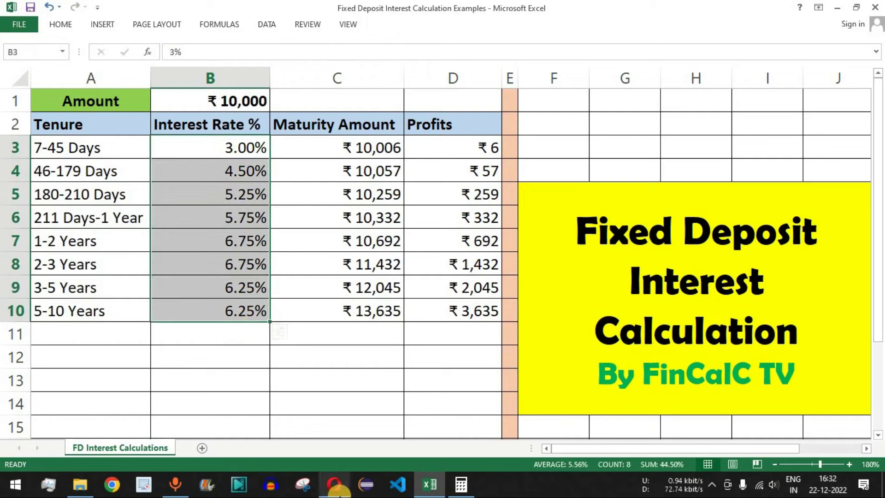
# Switch to the Google search in Opera and replace "sbi" in the query to search for "hdfc interest rates"
pyautogui.click(334, 484)
pyautogui.click(200, 14)
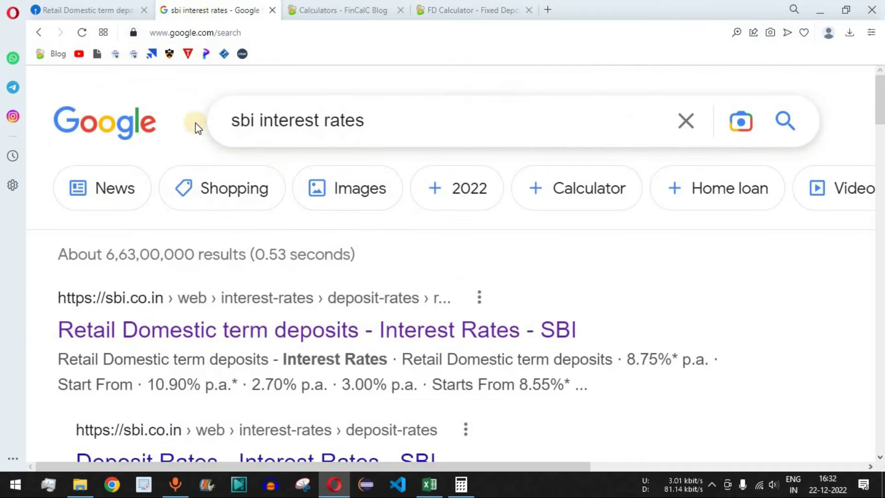
pyautogui.moveTo(366, 121); pyautogui.dragTo(222, 120)
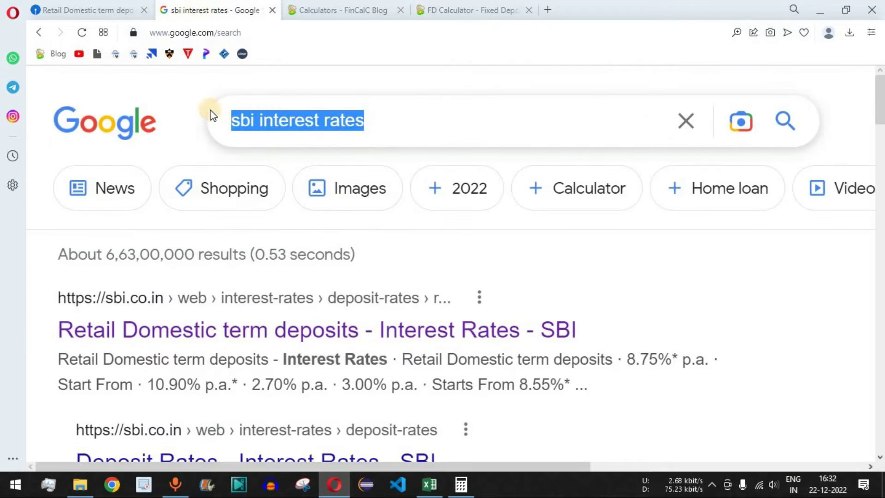
pyautogui.click(129, 10)
pyautogui.click(226, 6)
pyautogui.doubleClick(245, 120)
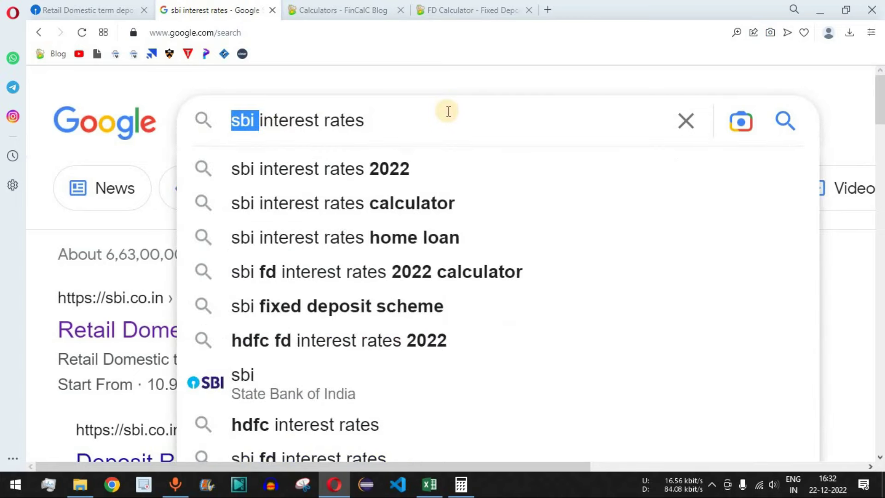
pyautogui.write('hdfc')
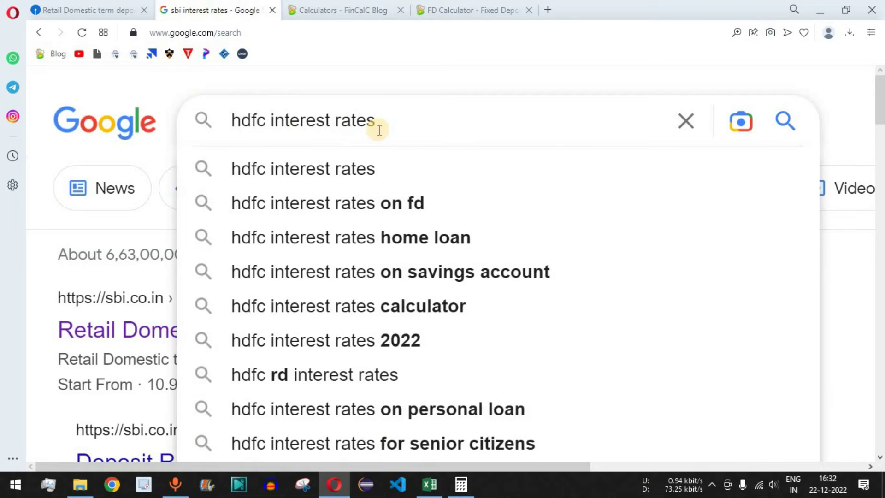
pyautogui.click(785, 125)
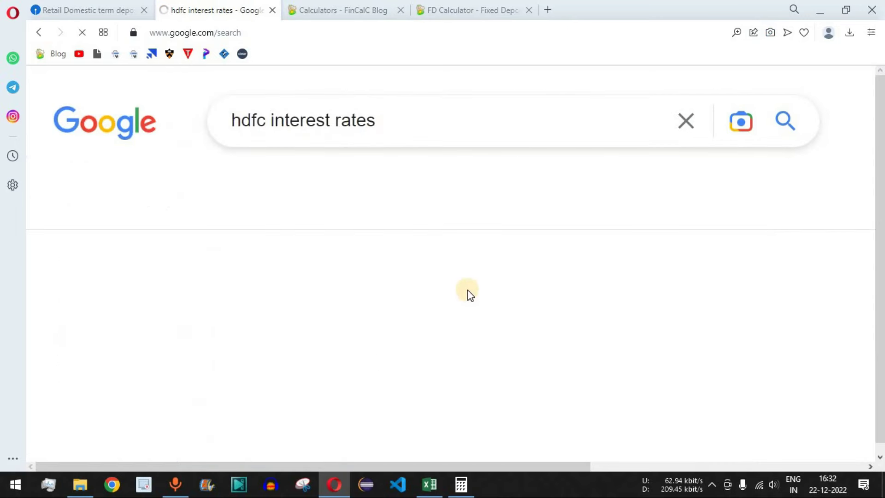
# Open HDFC Bank's "Current Bank Interest Rate for FD, RD & Forex" result in a new tab and expand "Fixed Deposit Interest Rate Less Than 2 Cr"
pyautogui.hotkey('ctrl', '-')
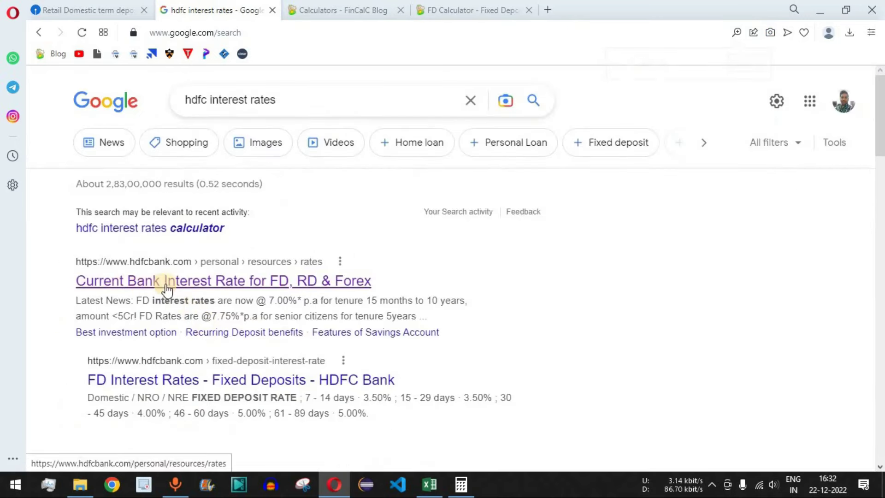
pyautogui.middleClick(253, 285)
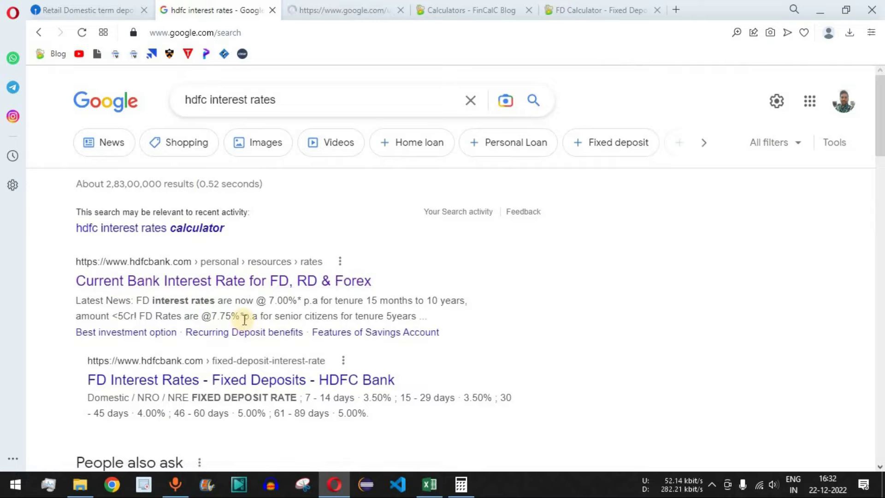
pyautogui.click(354, 12)
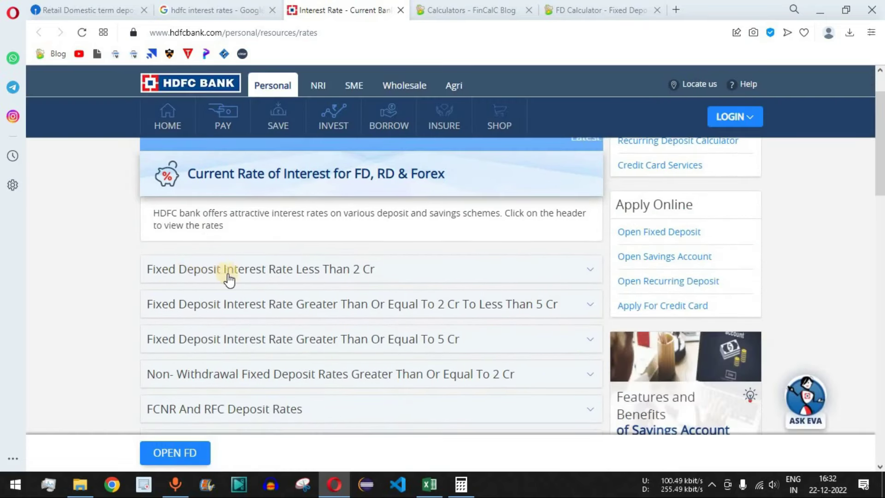
pyautogui.click(364, 271)
# Examine HDFC Bank's fixed deposit tenors below 2 crore, comparing the regular interest rates with the senior citizen rates
pyautogui.scroll(-4, 355, 304)
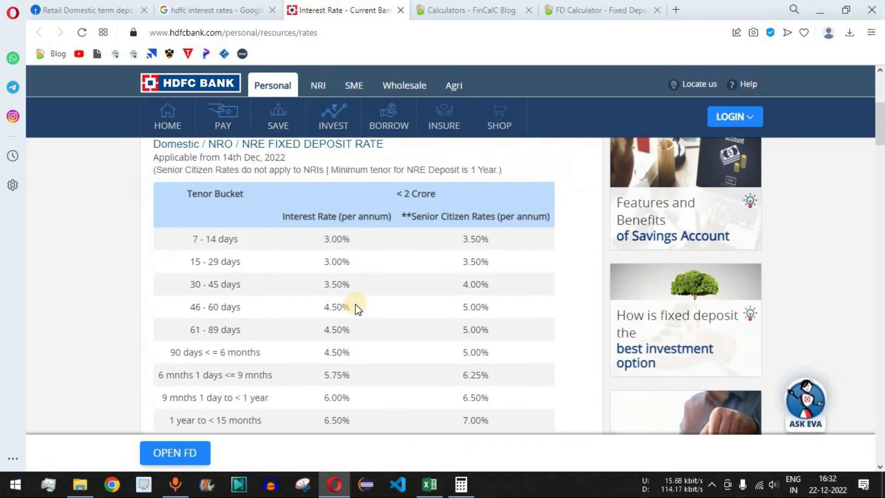
pyautogui.scroll(-1, 356, 306)
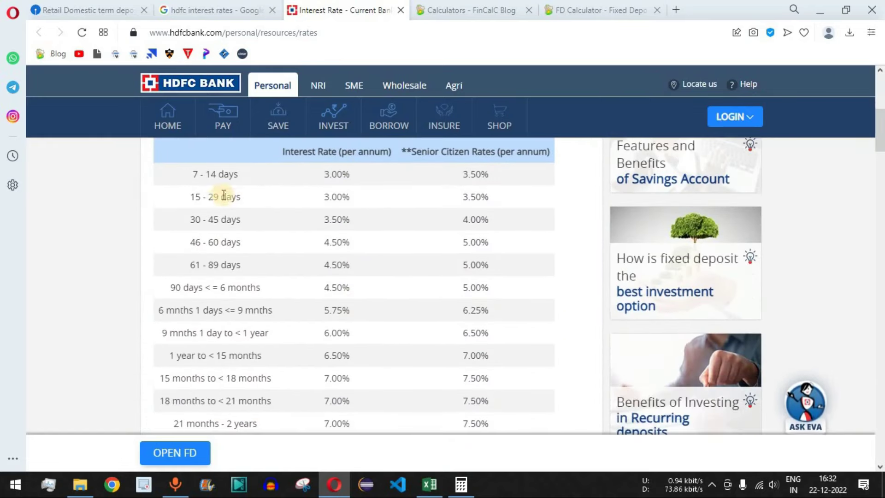
pyautogui.moveTo(192, 174); pyautogui.dragTo(334, 321)
pyautogui.scroll(-1, 332, 319)
pyautogui.scroll(2, 355, 350)
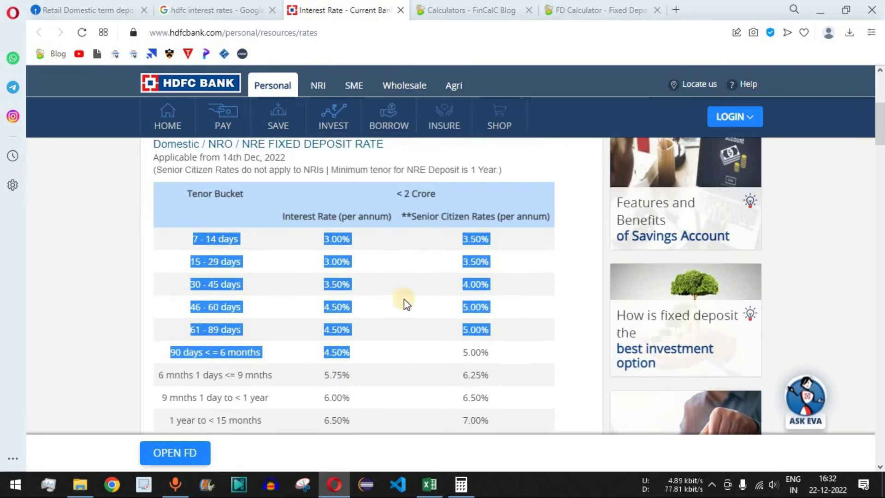
pyautogui.moveTo(320, 223); pyautogui.dragTo(360, 218)
pyautogui.moveTo(417, 216); pyautogui.dragTo(514, 216)
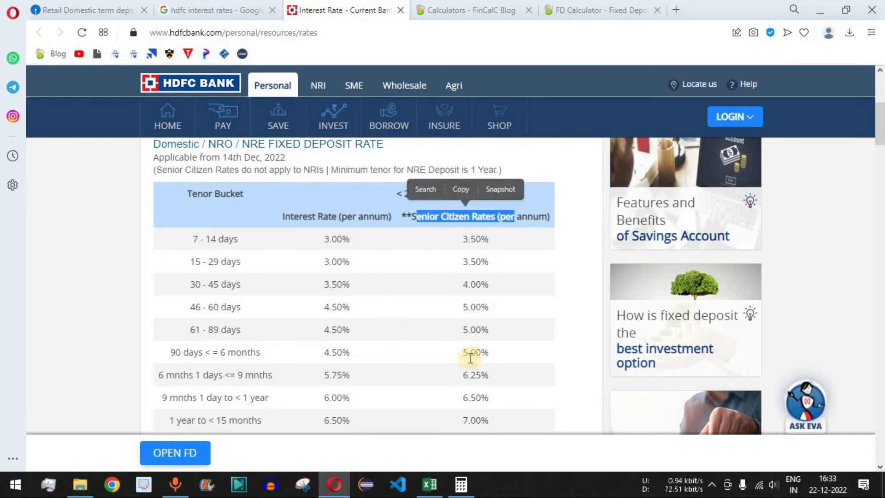
pyautogui.moveTo(351, 330); pyautogui.dragTo(323, 333)
# Return to the FD Calculator page and deselect the maturity amount
pyautogui.click(583, 8)
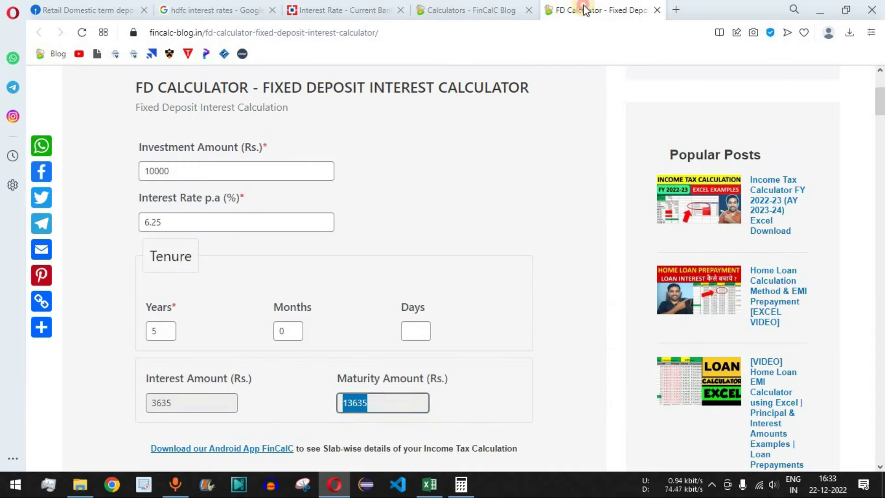
pyautogui.click(568, 330)
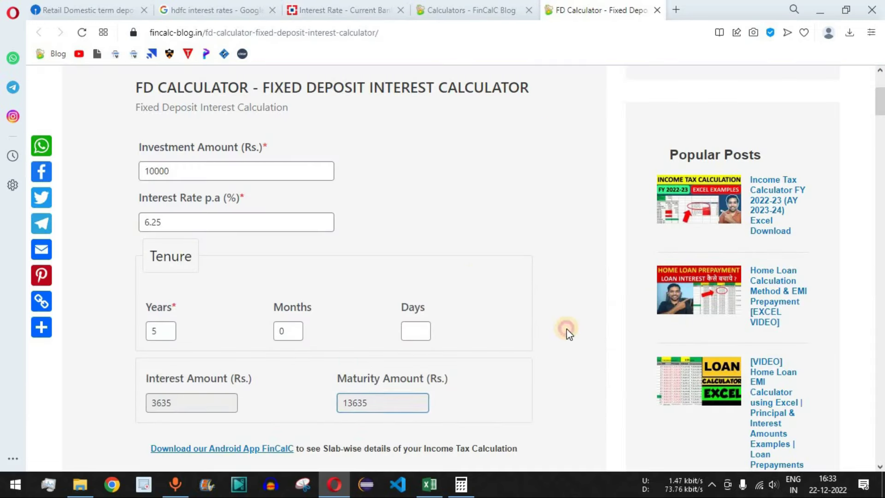